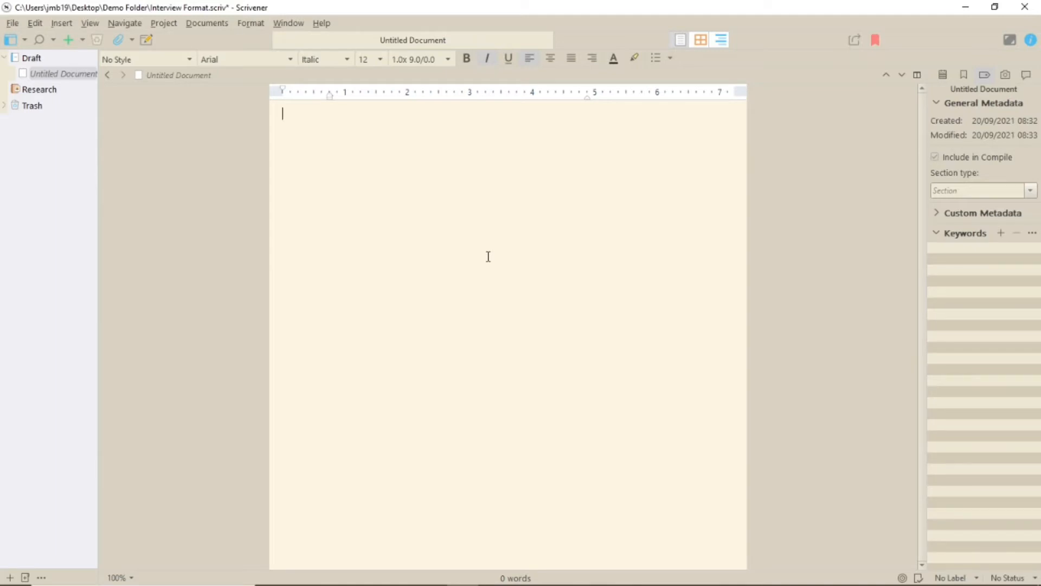
# - Turn on Interview script mode for the untitled document and add a second document to the Draft folder
pyautogui.click(258, 23)
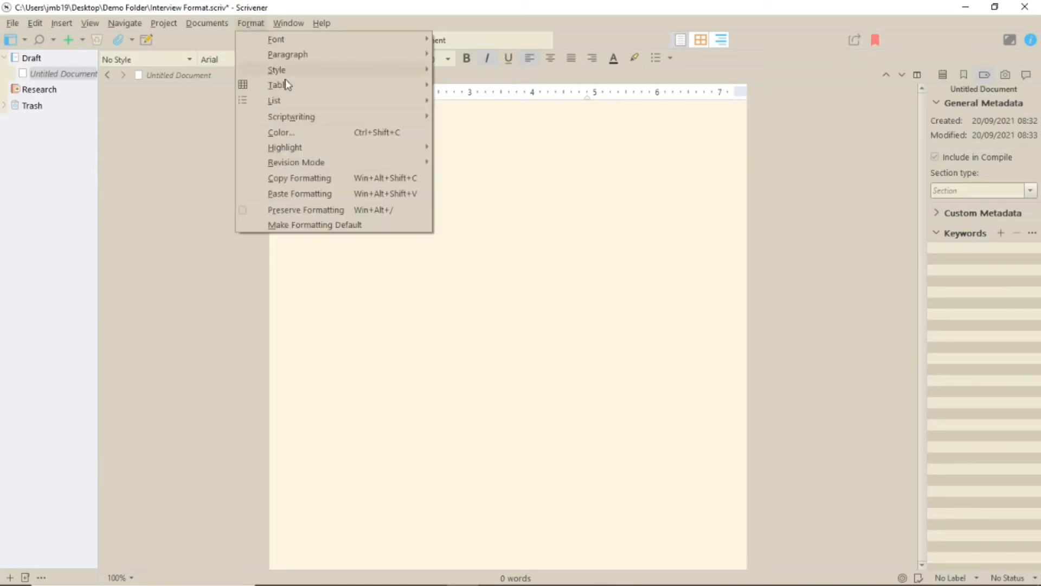
pyautogui.moveTo(303, 122)
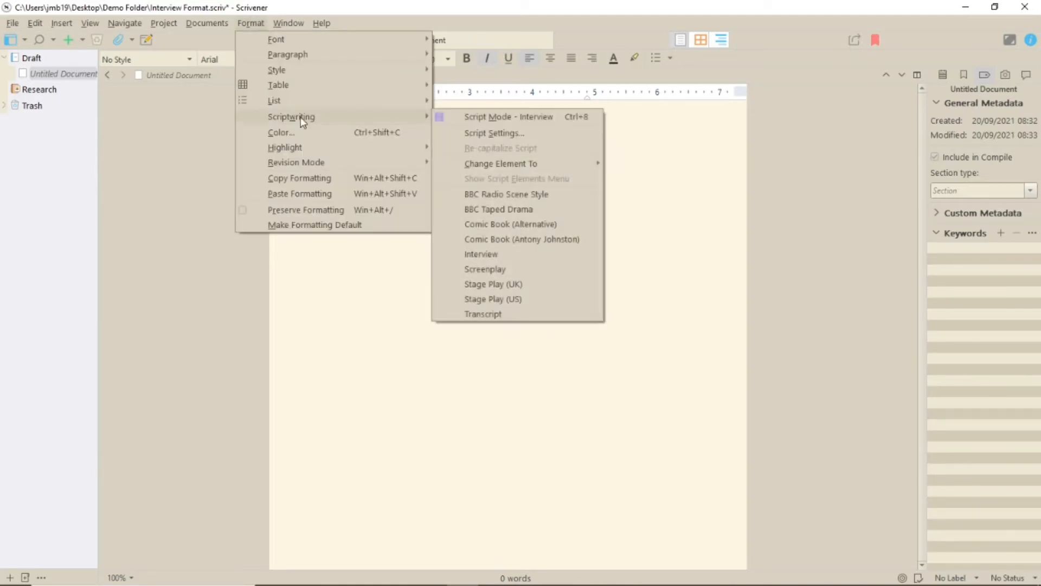
pyautogui.click(490, 117)
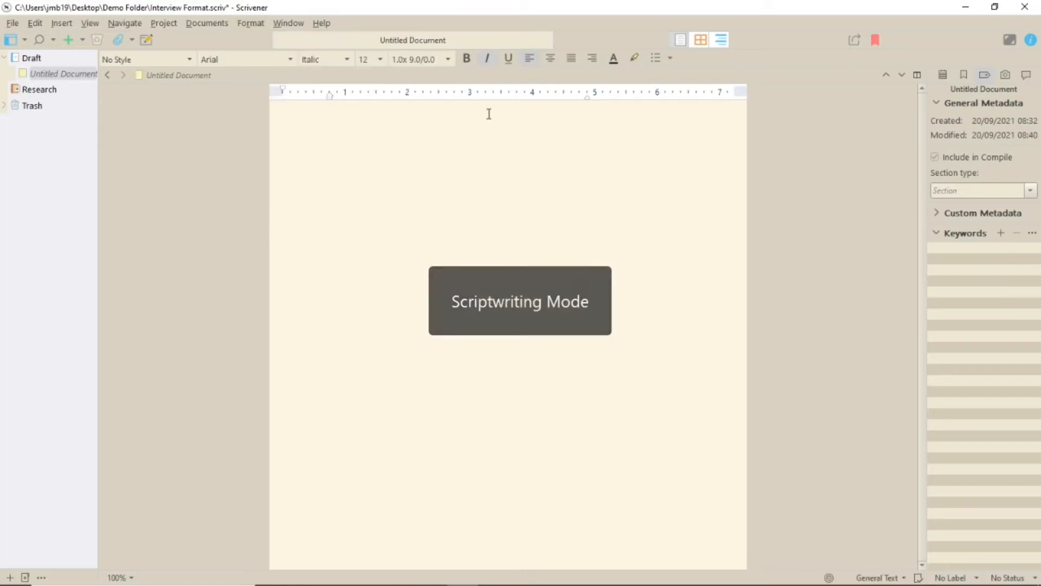
pyautogui.click(9, 577)
pyautogui.click(367, 212)
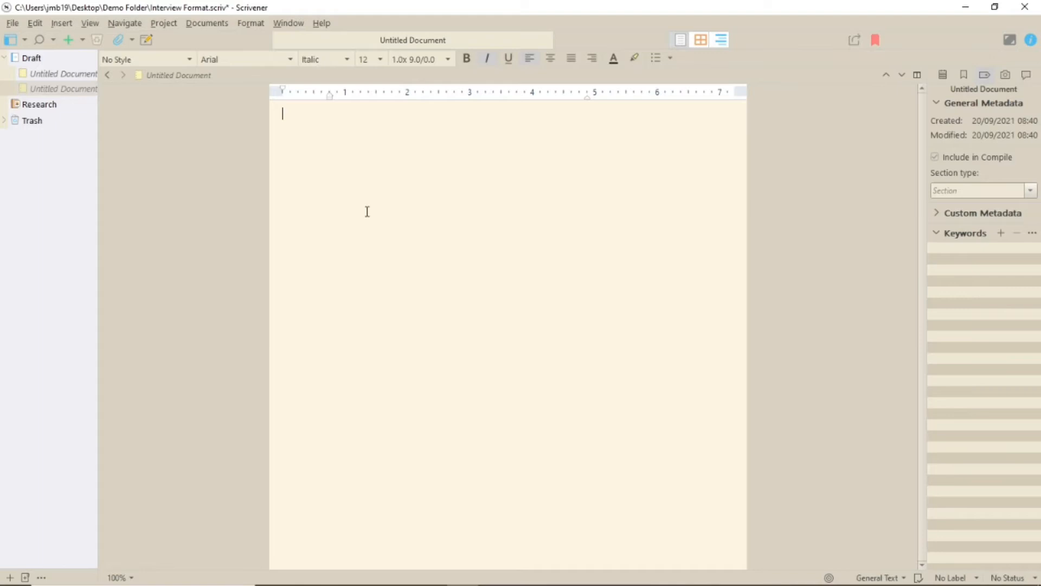
# - Turn off Interview script mode for the first untitled document in the Draft folder
pyautogui.click(56, 76)
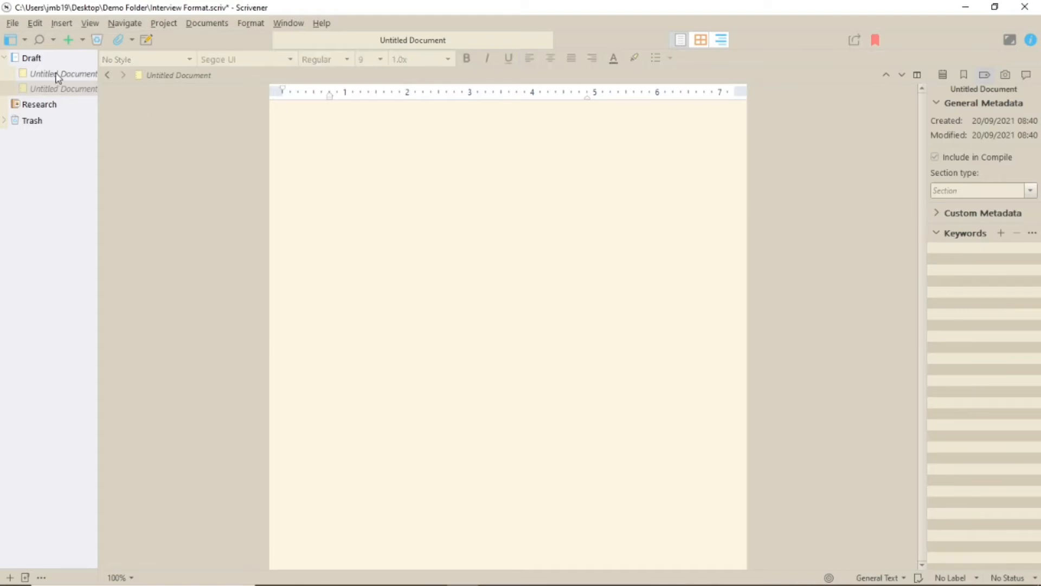
pyautogui.click(309, 115)
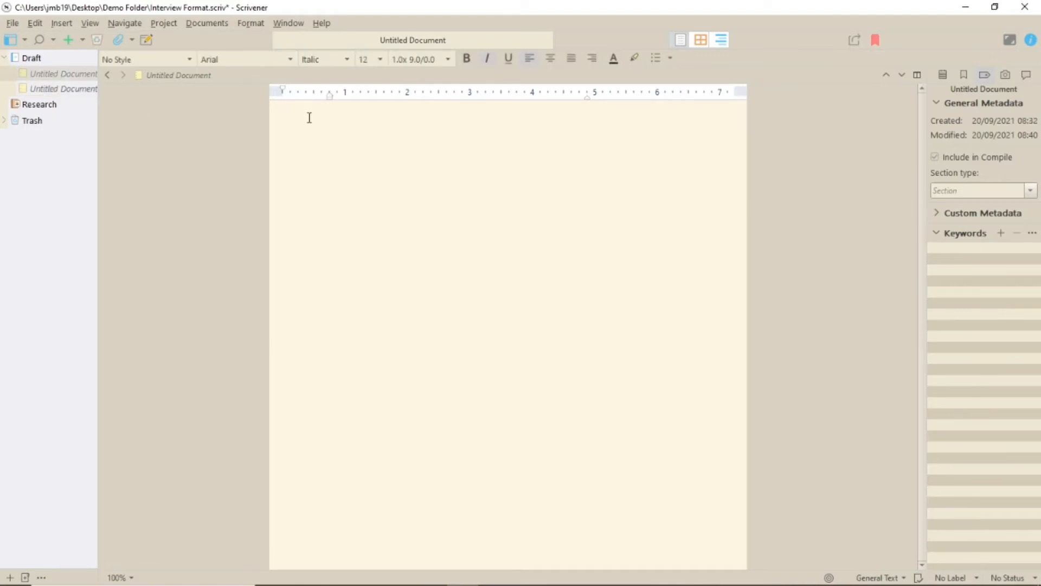
pyautogui.click(256, 24)
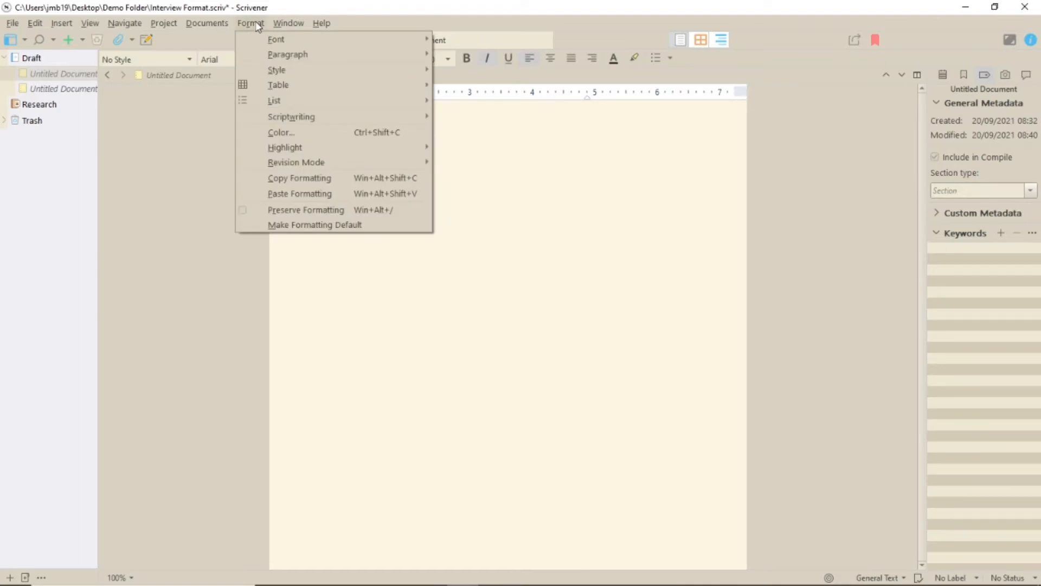
pyautogui.moveTo(288, 116)
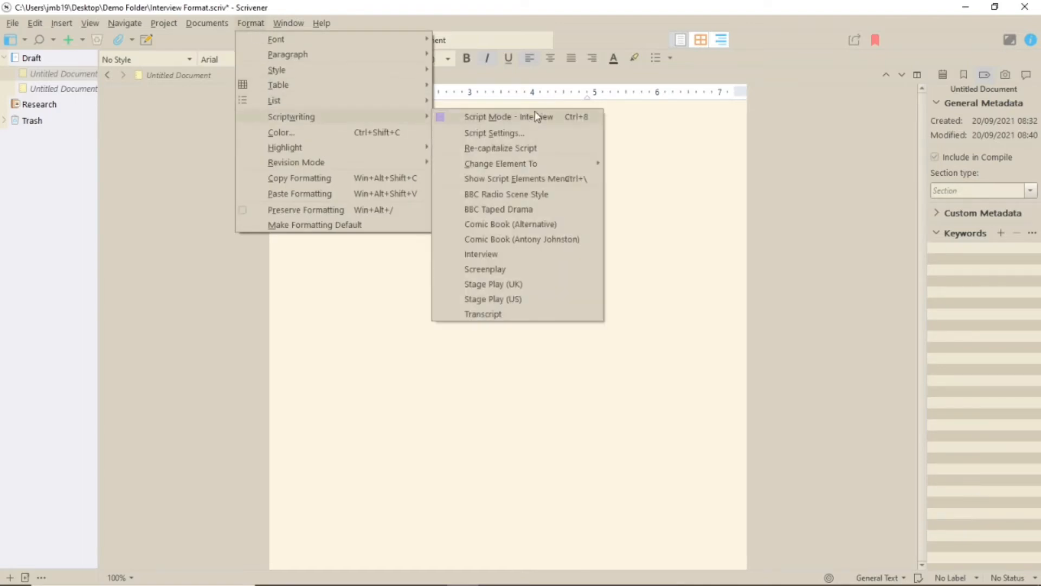
pyautogui.click(536, 114)
# - Add another document to the Draft folder and turn on Interview script mode for it
pyautogui.click(56, 76)
pyautogui.hotkey('ctrl', 'n')
pyautogui.click(250, 23)
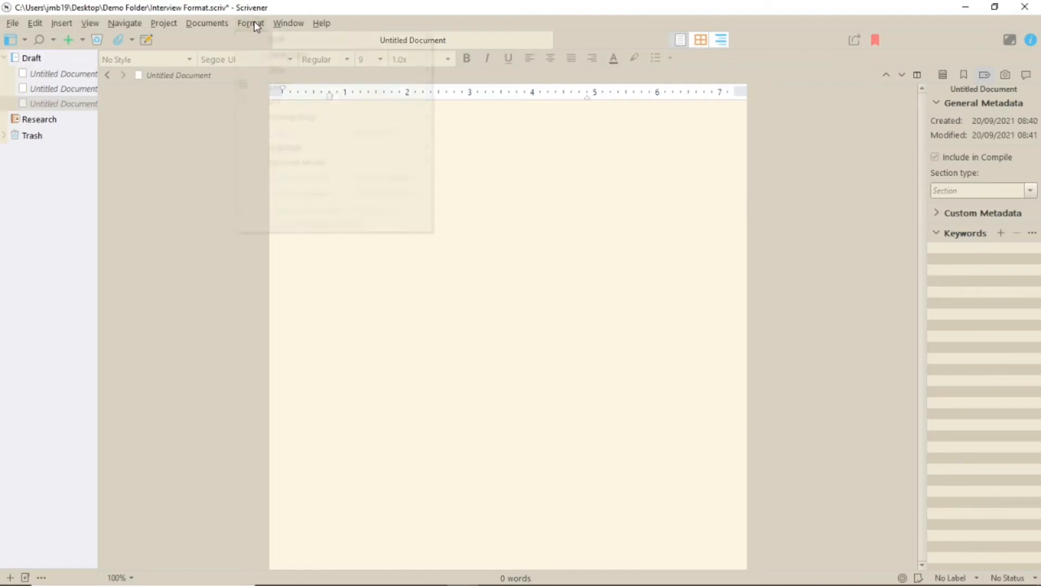
pyautogui.moveTo(288, 116)
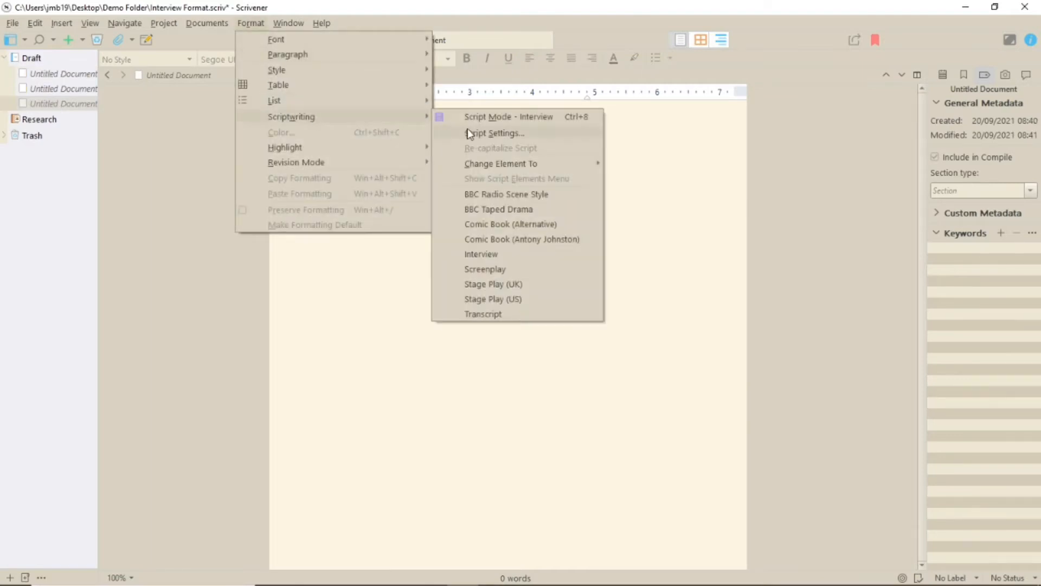
pyautogui.click(489, 116)
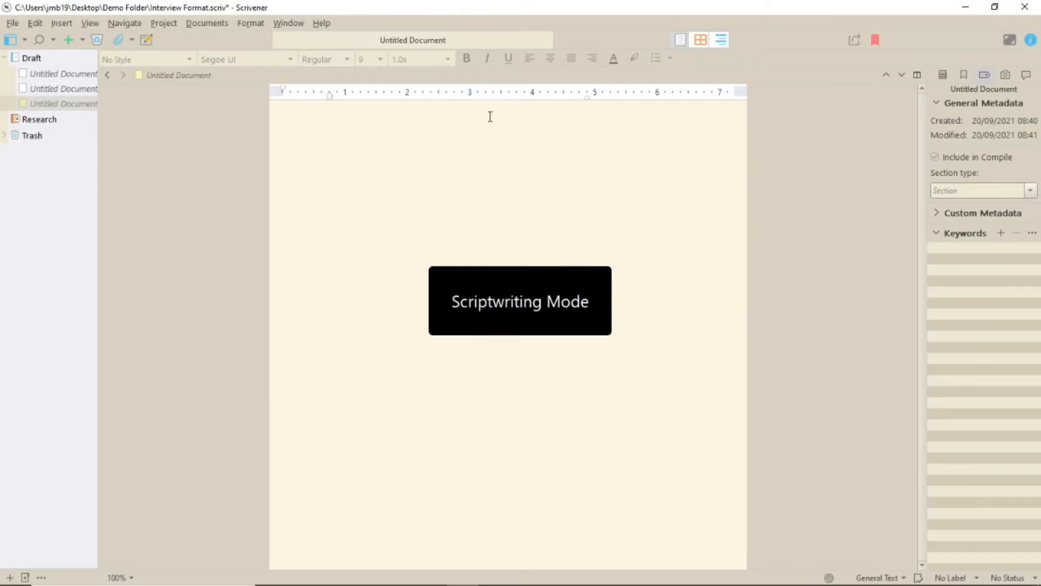
# - Examine the scriptwriting options and the list of available script formats
pyautogui.click(248, 23)
pyautogui.moveTo(300, 116)
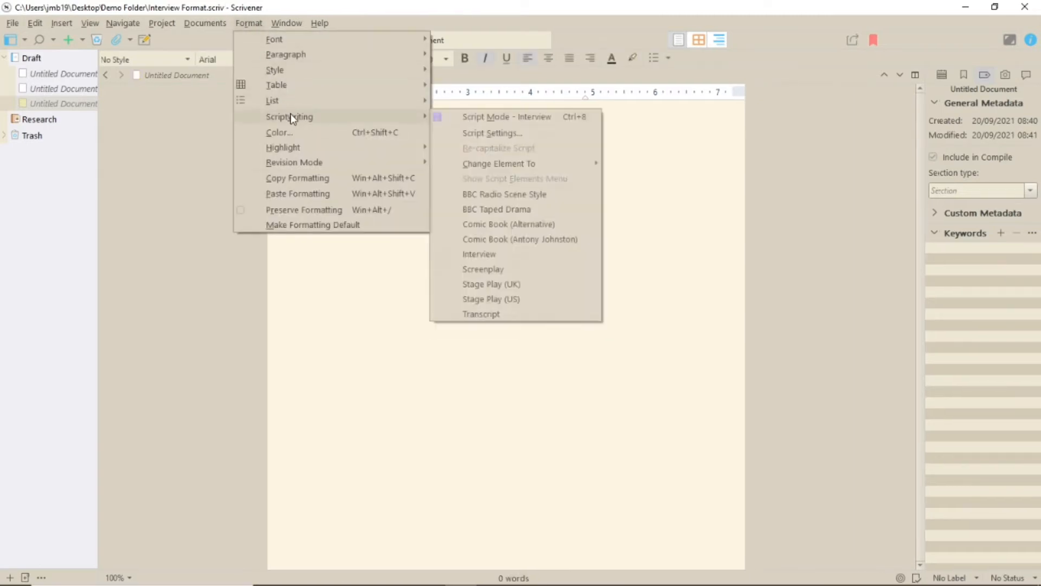
pyautogui.click(524, 257)
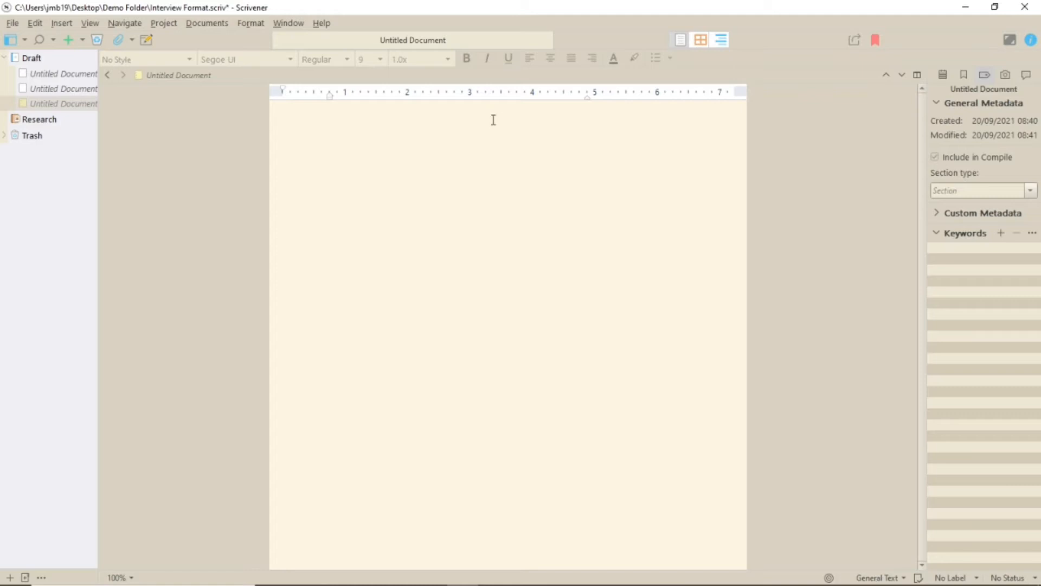
# - Examine the interview script element types and the text editing view options
pyautogui.click(903, 579)
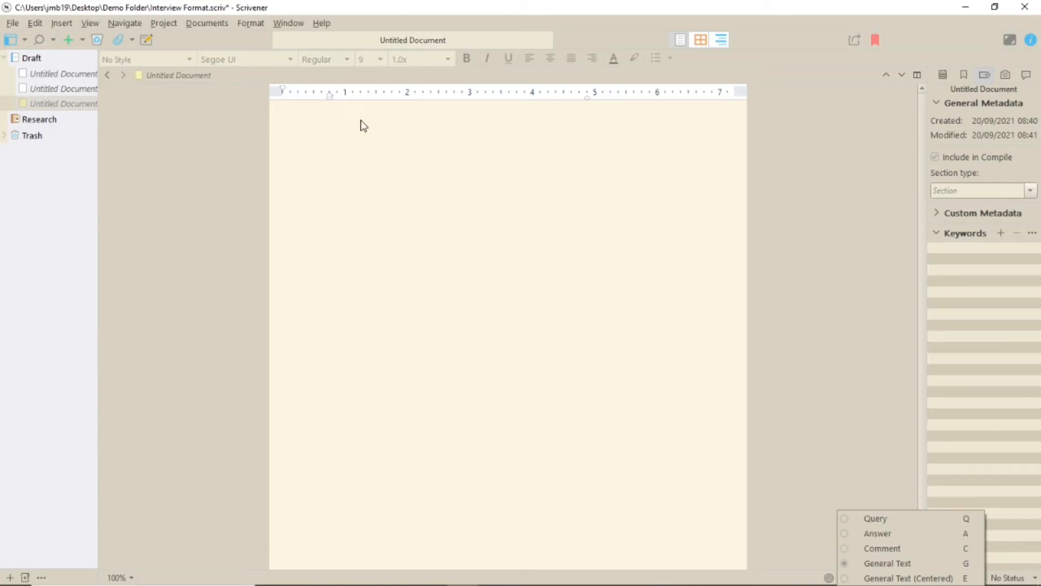
pyautogui.click(90, 23)
pyautogui.moveTo(130, 151)
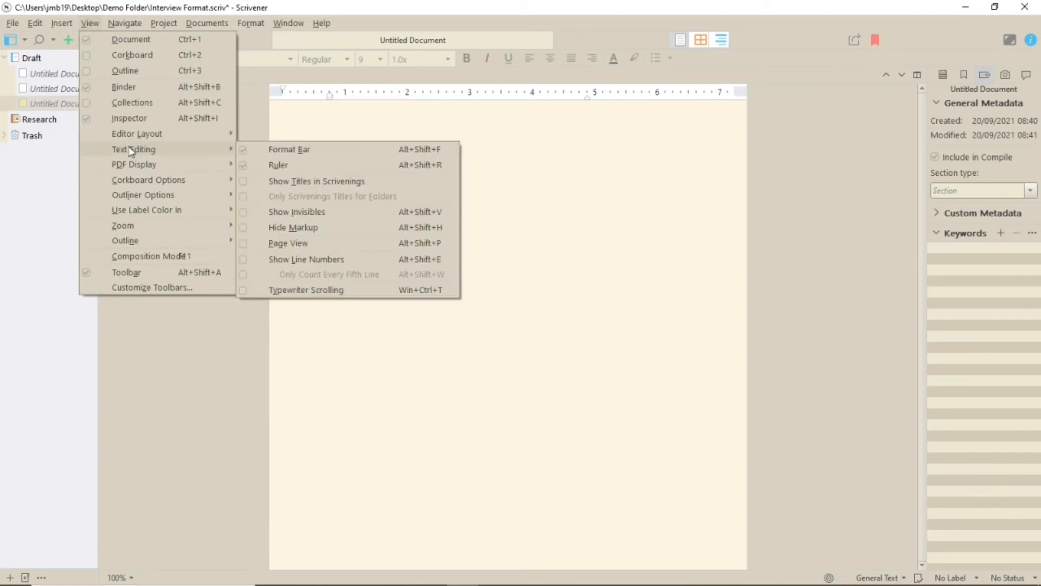
pyautogui.click(614, 253)
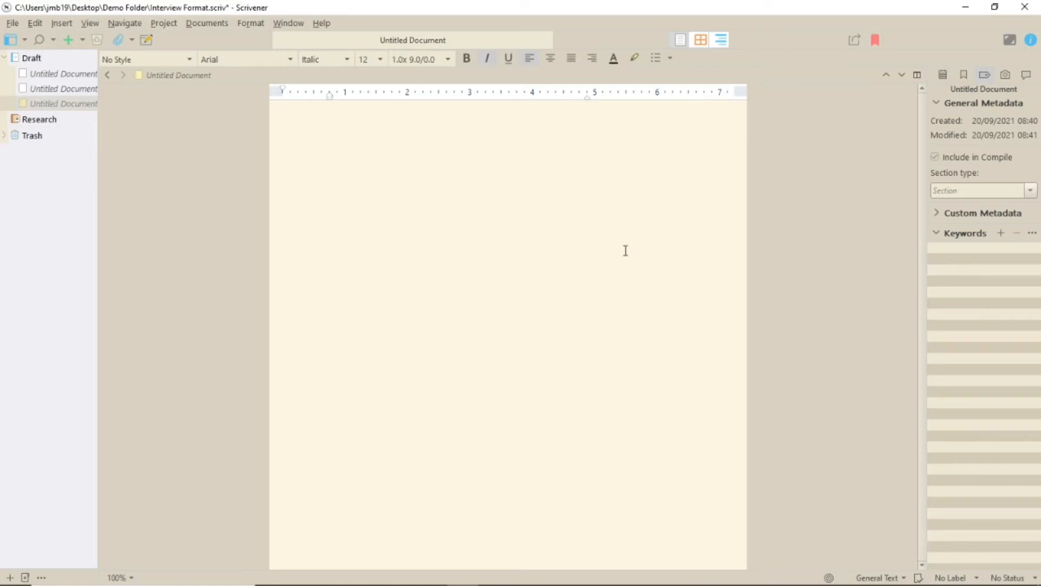
# - Write "This is general text." as a General Text element at the start of the script document
pyautogui.click(904, 578)
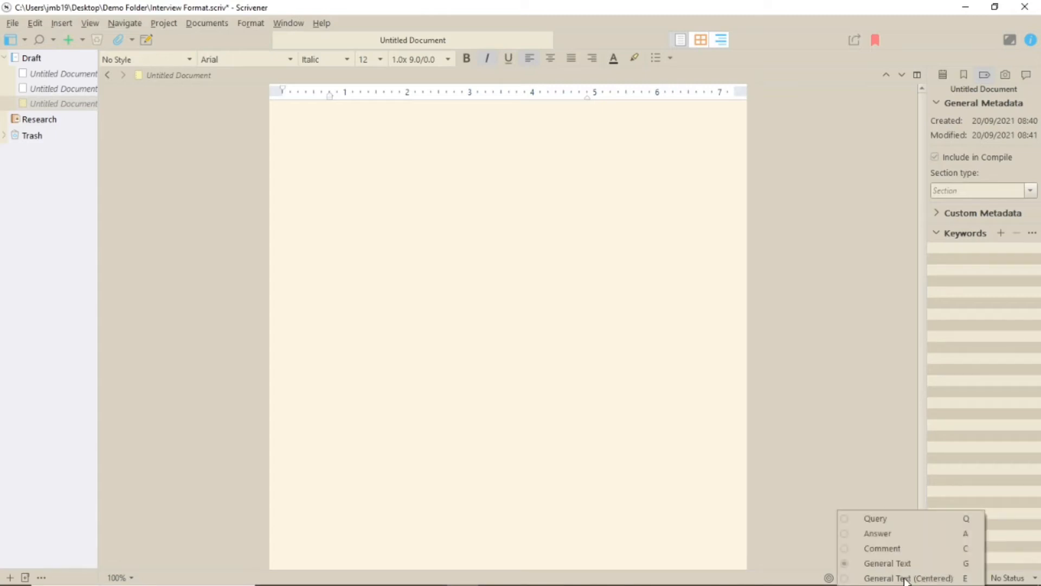
pyautogui.click(429, 113)
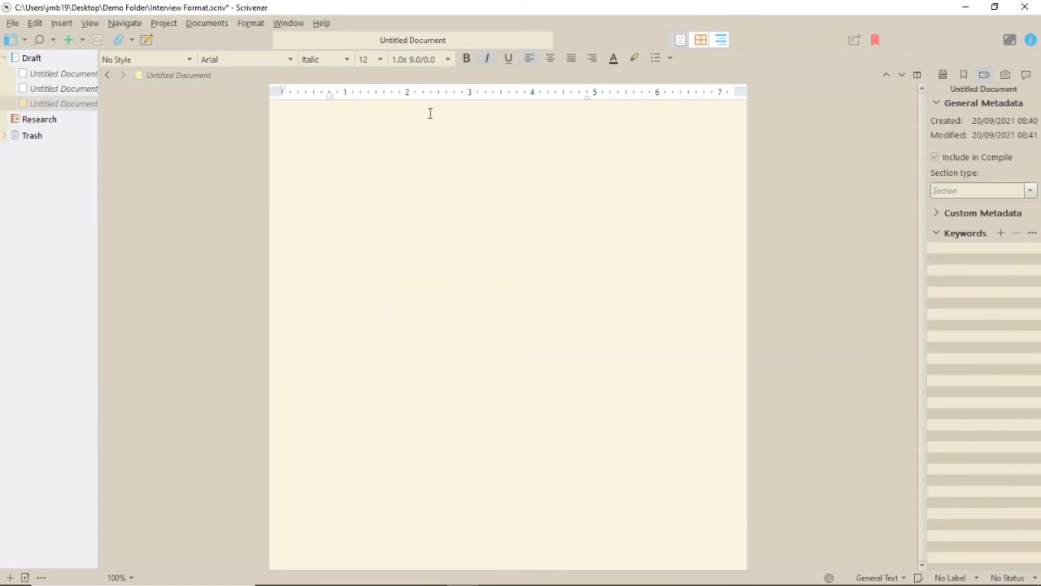
pyautogui.write('This is g')
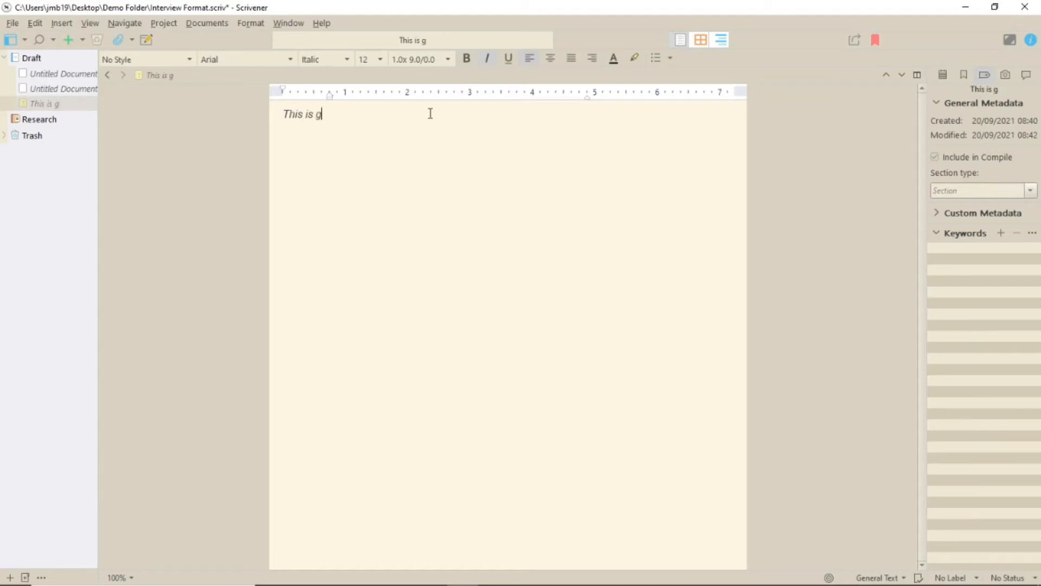
pyautogui.write('eneral text')
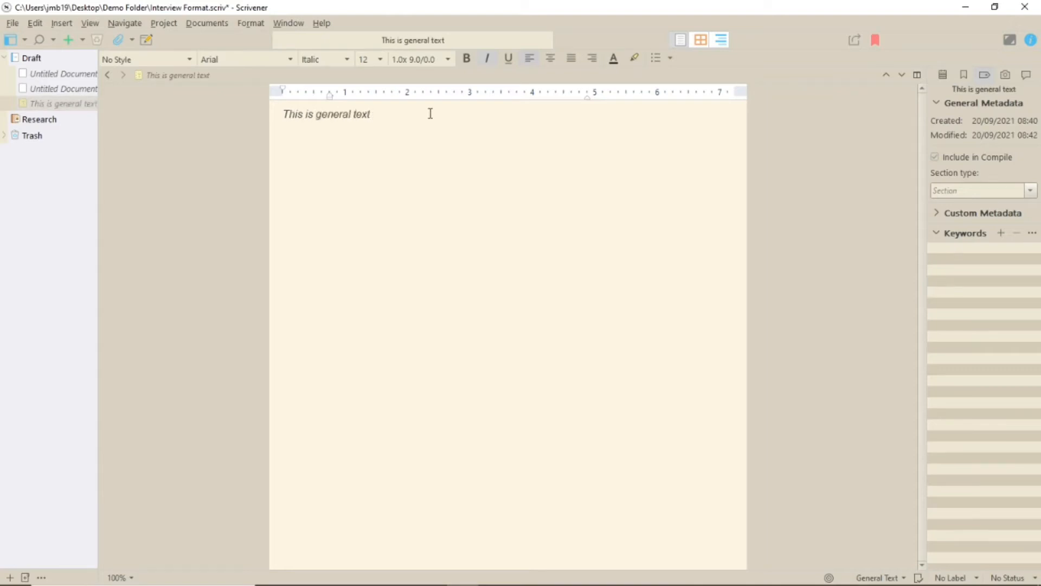
pyautogui.write('.')
pyautogui.press('Return')
# - Add the line "This is general text centred." as a General Text (Centered) element below the first line
pyautogui.click(903, 577)
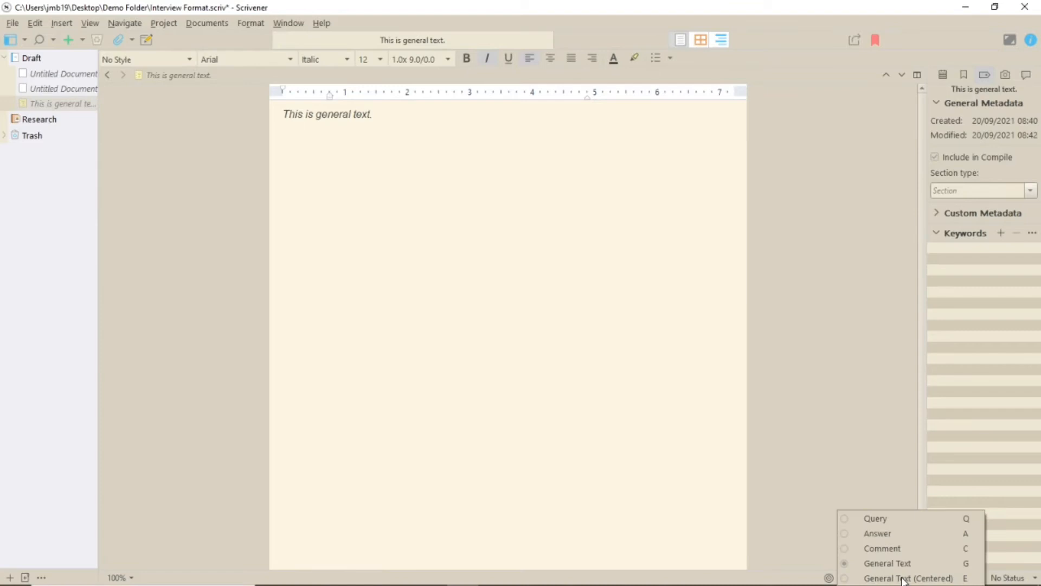
pyautogui.click(902, 578)
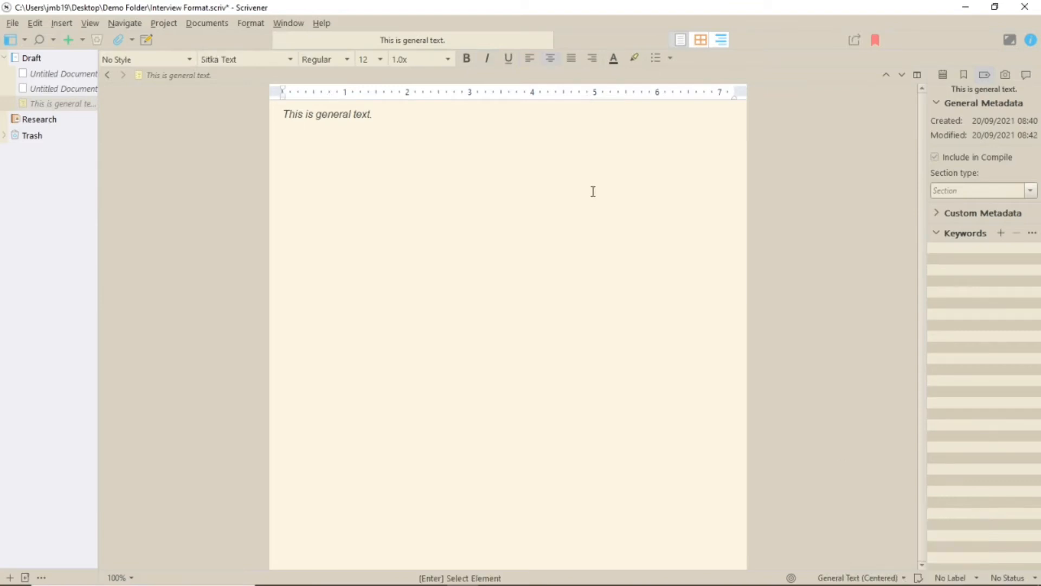
pyautogui.write('This is general te')
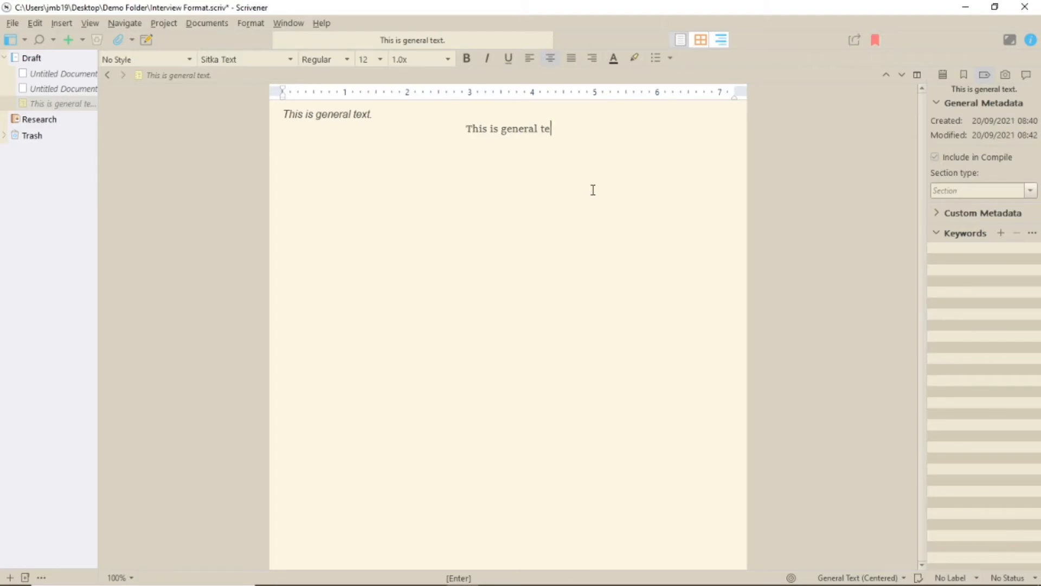
pyautogui.write('xt centred')
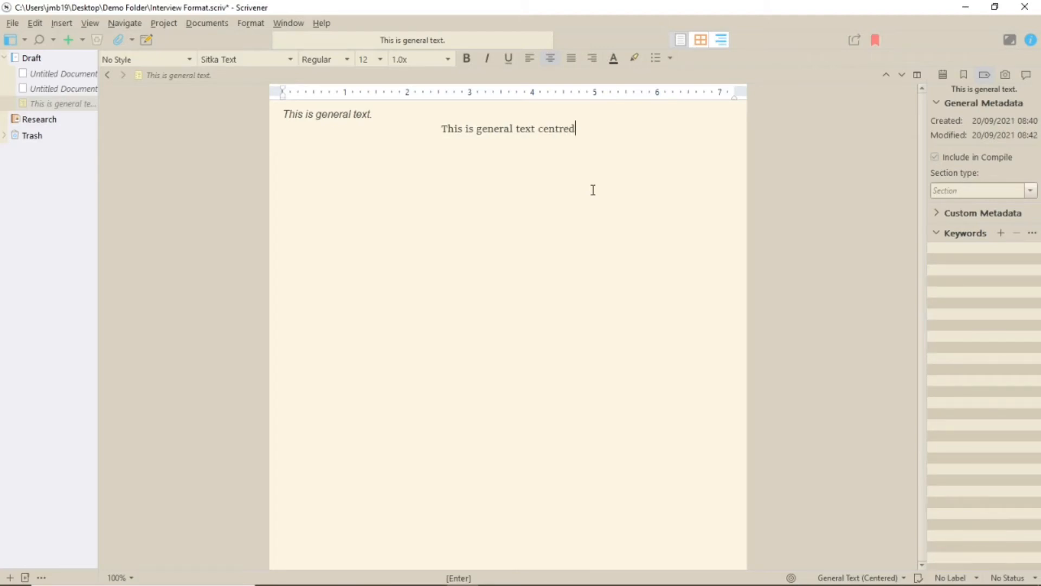
pyautogui.write('.')
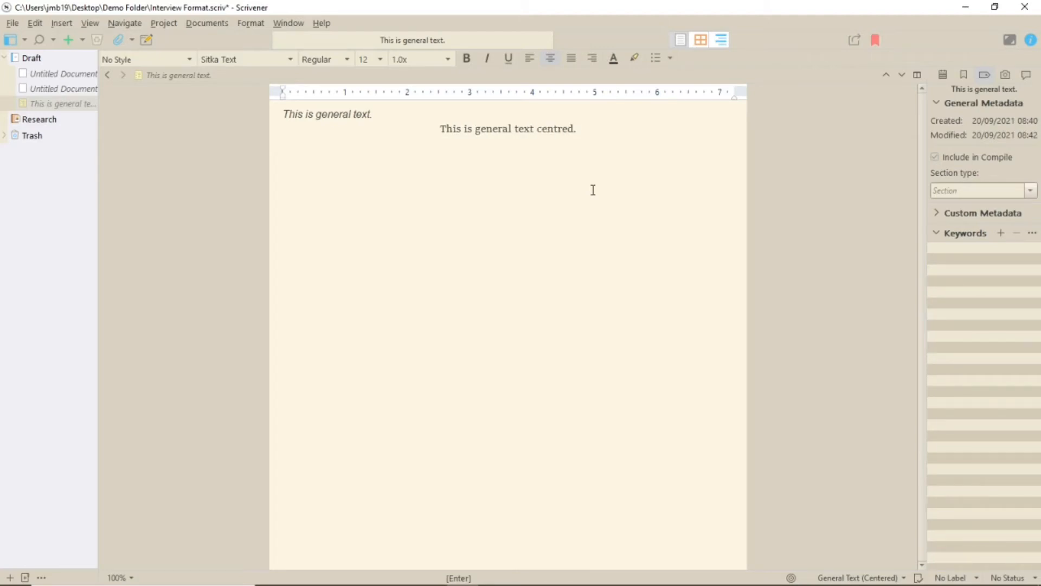
# - Add a Query element for "Person 1:" with the text "This is query." below the centred line
pyautogui.press('Return')
pyautogui.press('Return')
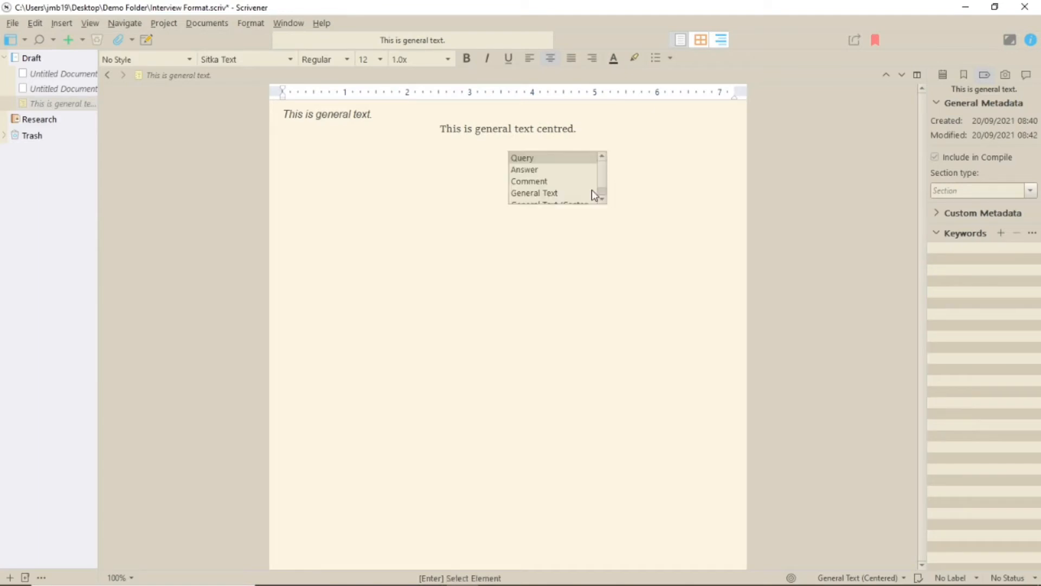
pyautogui.press('Return')
pyautogui.write('Person 1')
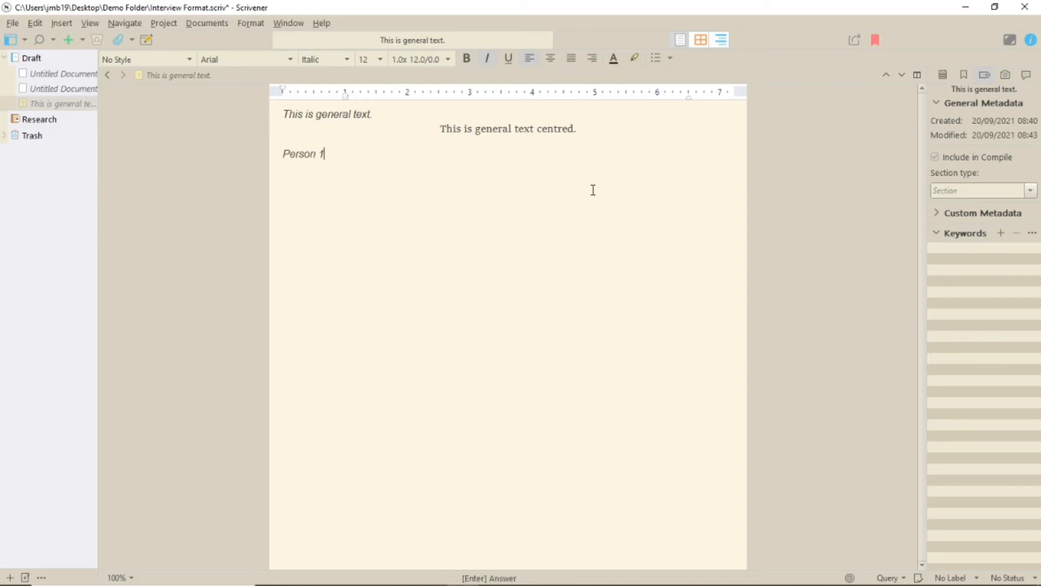
pyautogui.press('Tab')
pyautogui.write('This is query')
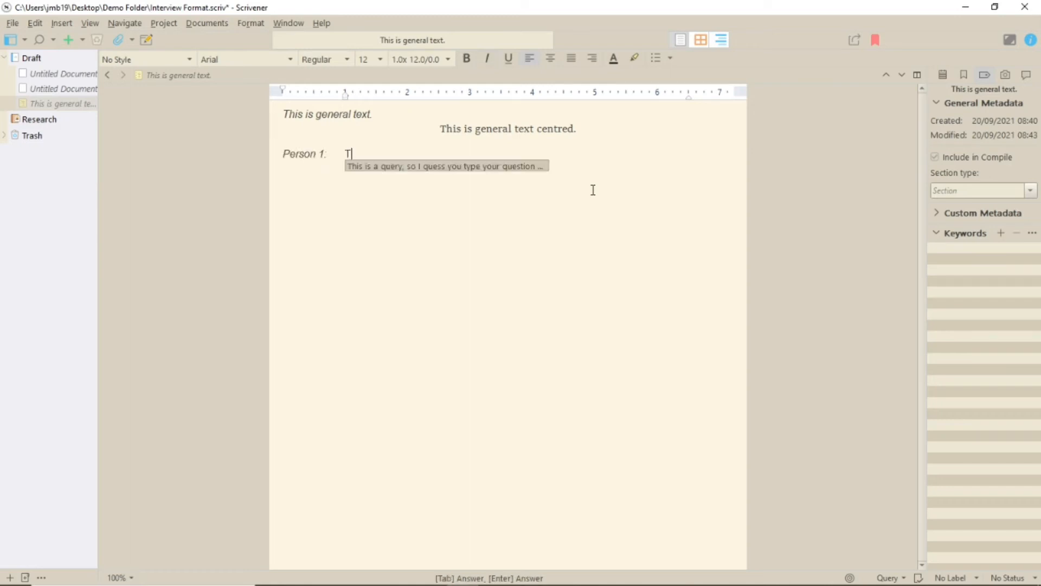
pyautogui.write('.')
# - Add an Answer element for "Person 2:" with the text "This is answer." below the query
pyautogui.press('Return')
pyautogui.press('Return')
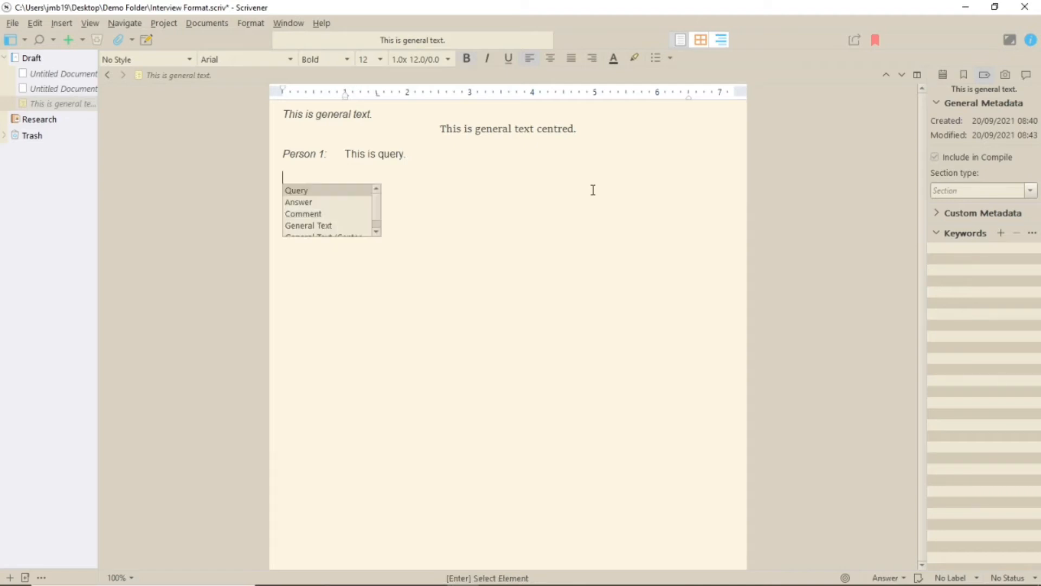
pyautogui.press('Down')
pyautogui.press('Escape')
pyautogui.write('Person 2:')
pyautogui.press('Tab')
pyautogui.write('This is answer.')
# - Add a Comment element with the text "This is a comment." below the answer
pyautogui.press('Return')
pyautogui.press('Return')
pyautogui.press('Down')
pyautogui.press('Down')
pyautogui.press('Return')
pyautogui.write('This is a comment.')
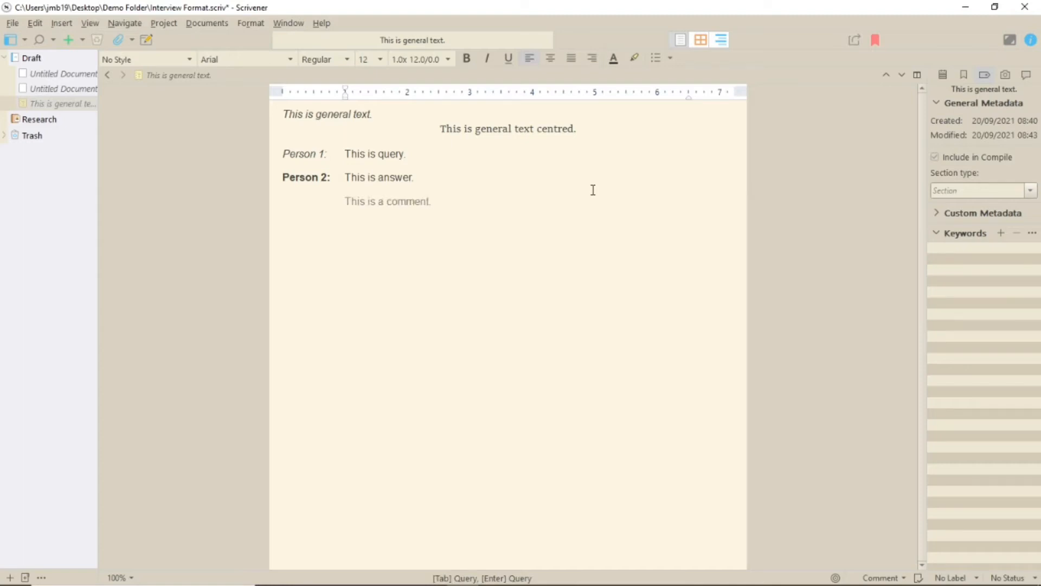
# - Copy the sentence "This is query." and paste it nine times at the end of the Person 1 line
pyautogui.moveTo(407, 154); pyautogui.dragTo(348, 155)
pyautogui.hotkey('ctrl', 'c')
pyautogui.click(426, 154)
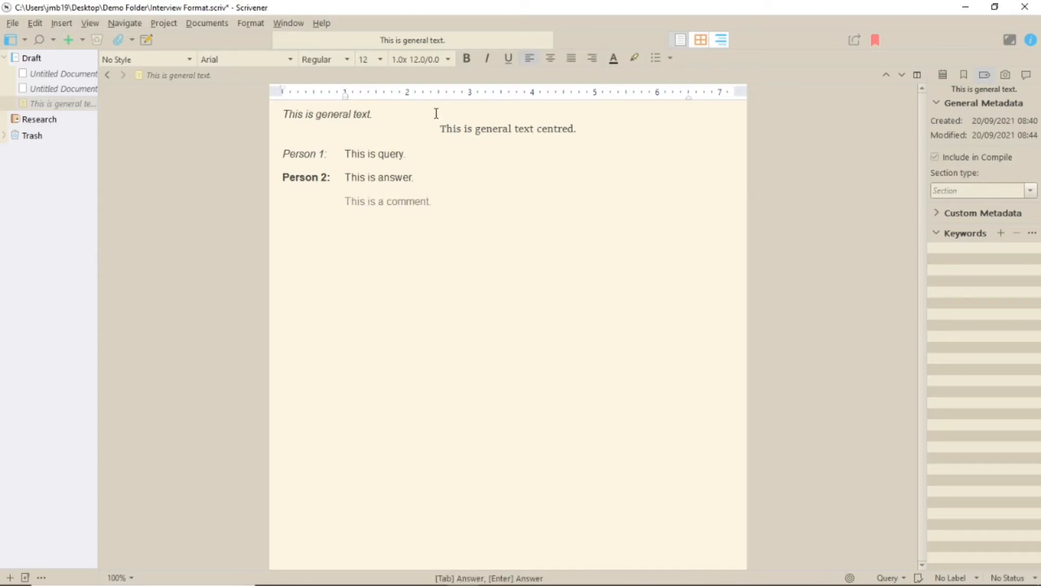
pyautogui.hotkey('ctrl', 'v')
pyautogui.hotkey('ctrl', 'v')
pyautogui.hotkey('ctrl', 'v')
pyautogui.hotkey('ctrl', 'v')
pyautogui.hotkey('ctrl', 'v')
pyautogui.hotkey('ctrl', 'v')
pyautogui.hotkey('ctrl', 'v')
pyautogui.hotkey('ctrl', 'v')
pyautogui.hotkey('ctrl', 'v')
# - Copy the sentence "This is answer." and paste it seven times at the end of the Person 2 line
pyautogui.moveTo(414, 190); pyautogui.dragTo(344, 189)
pyautogui.hotkey('ctrl', 'c')
pyautogui.click(451, 189)
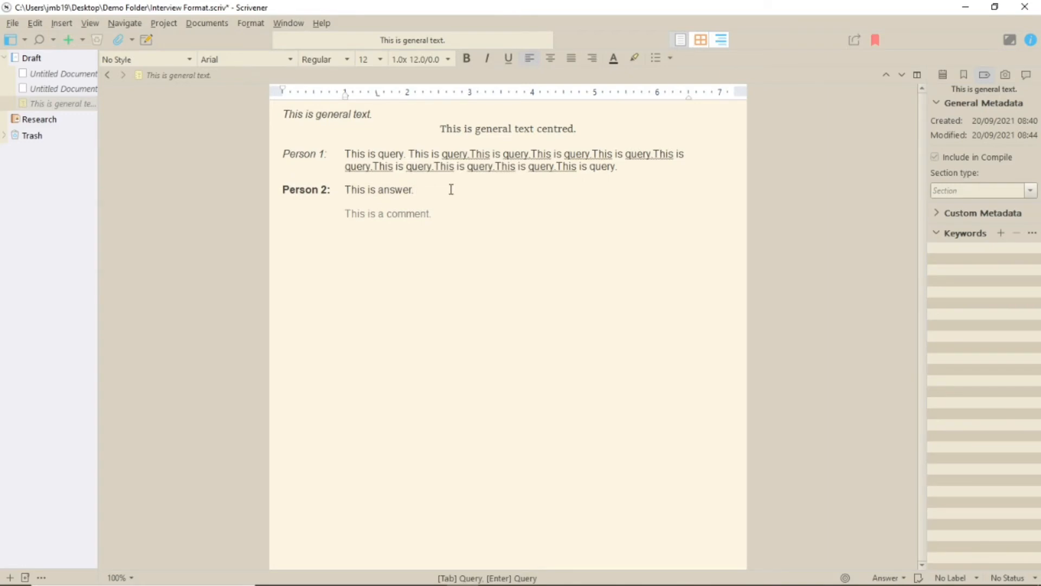
pyautogui.hotkey('ctrl', 'v')
pyautogui.hotkey('ctrl', 'v')
pyautogui.hotkey('ctrl', 'v')
pyautogui.hotkey('ctrl', 'v')
pyautogui.hotkey('ctrl', 'v')
pyautogui.hotkey('ctrl', 'v')
pyautogui.hotkey('ctrl', 'v')
# - Copy the sentence "This is a comment." and paste it seven times at the end of the comment line
pyautogui.moveTo(450, 227); pyautogui.dragTo(345, 226)
pyautogui.hotkey('ctrl', 'c')
pyautogui.click(448, 226)
pyautogui.hotkey('ctrl', 'v')
pyautogui.hotkey('ctrl', 'v')
pyautogui.hotkey('ctrl', 'v')
pyautogui.hotkey('ctrl', 'v')
pyautogui.hotkey('ctrl', 'v')
pyautogui.hotkey('ctrl', 'v')
pyautogui.hotkey('ctrl', 'v')
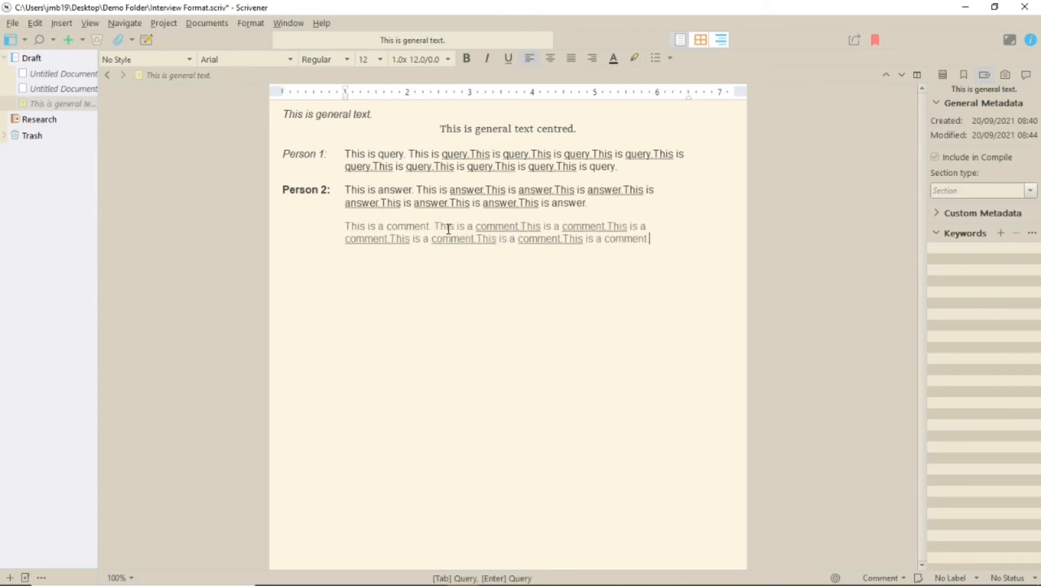
# - Add a General Text element reading "This is general text now!" below the comment paragraph
pyautogui.press('Return')
pyautogui.press('Down')
pyautogui.press('Down')
pyautogui.press('Down')
pyautogui.press('Return')
pyautogui.write('Th')
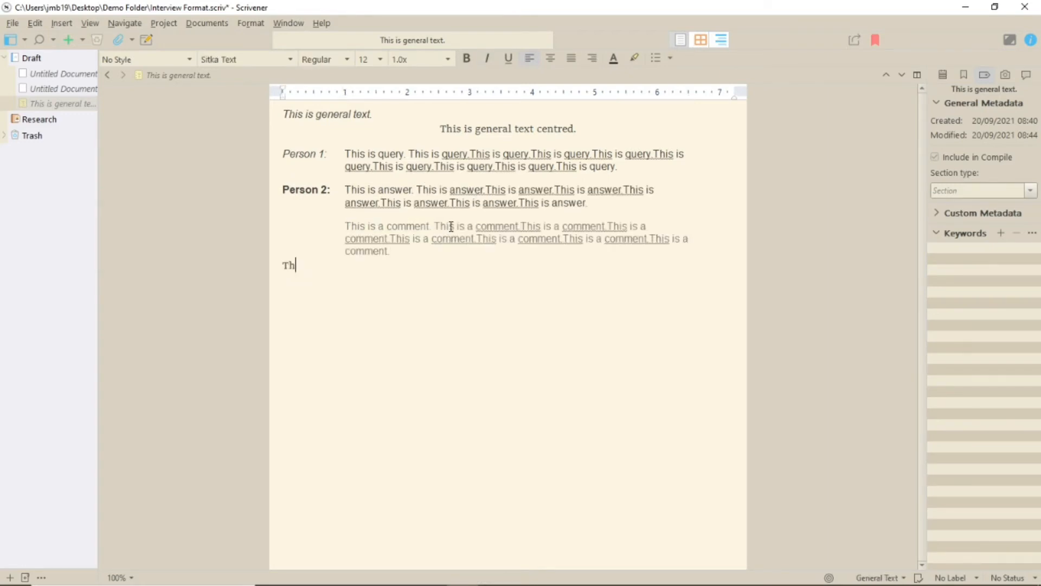
pyautogui.write('is is general text now!')
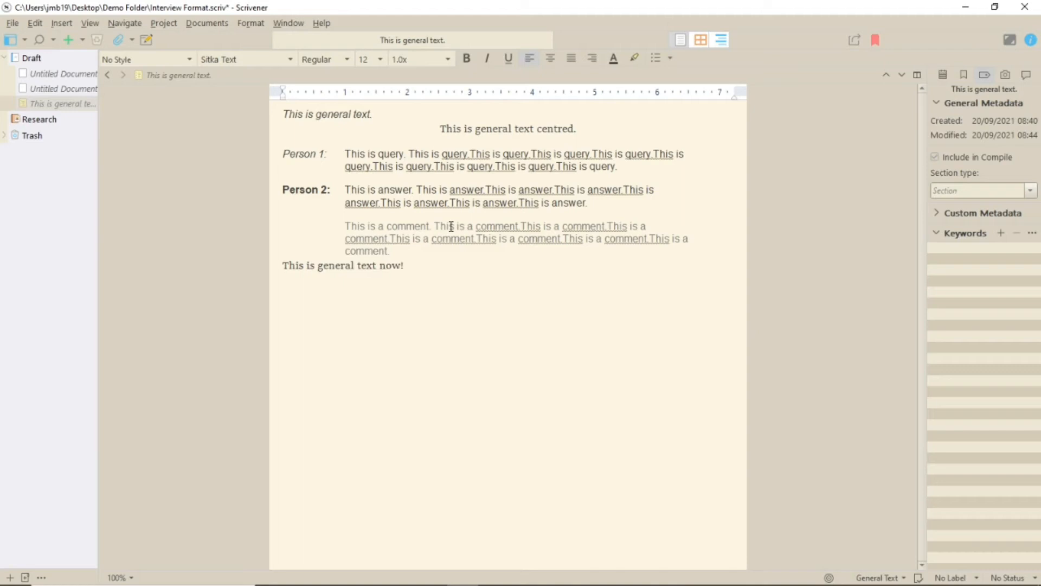
# - Open the script settings for the Interview format, review its elements, and set the Query element's font to Algerian
pyautogui.click(251, 23)
pyautogui.moveTo(287, 116)
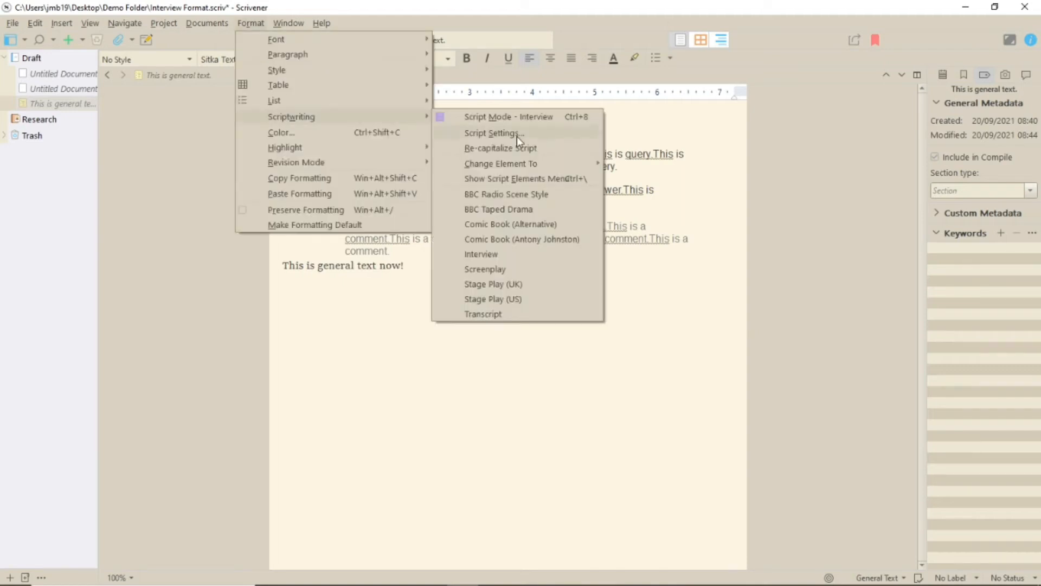
pyautogui.click(517, 136)
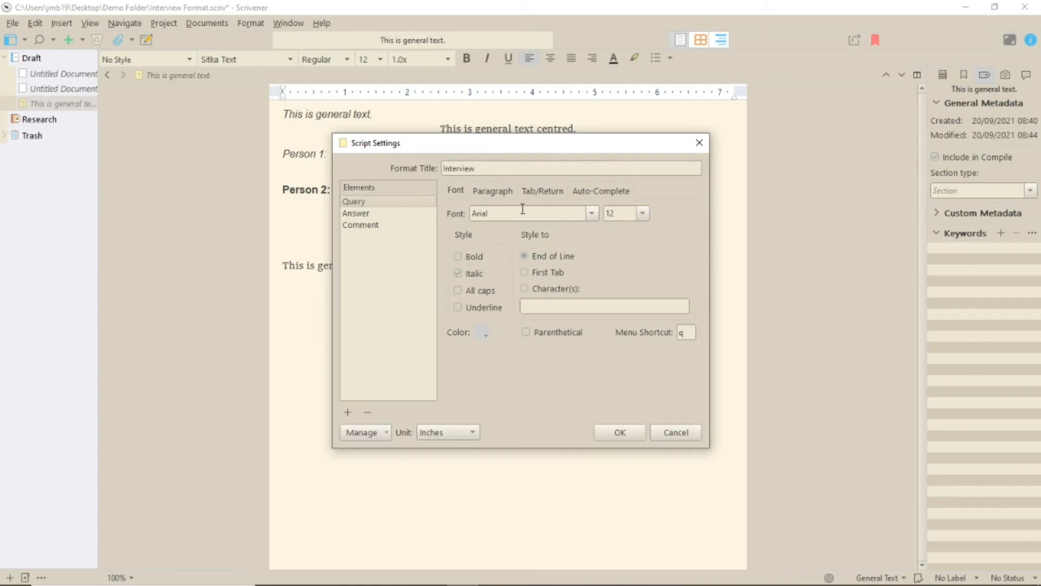
pyautogui.click(372, 216)
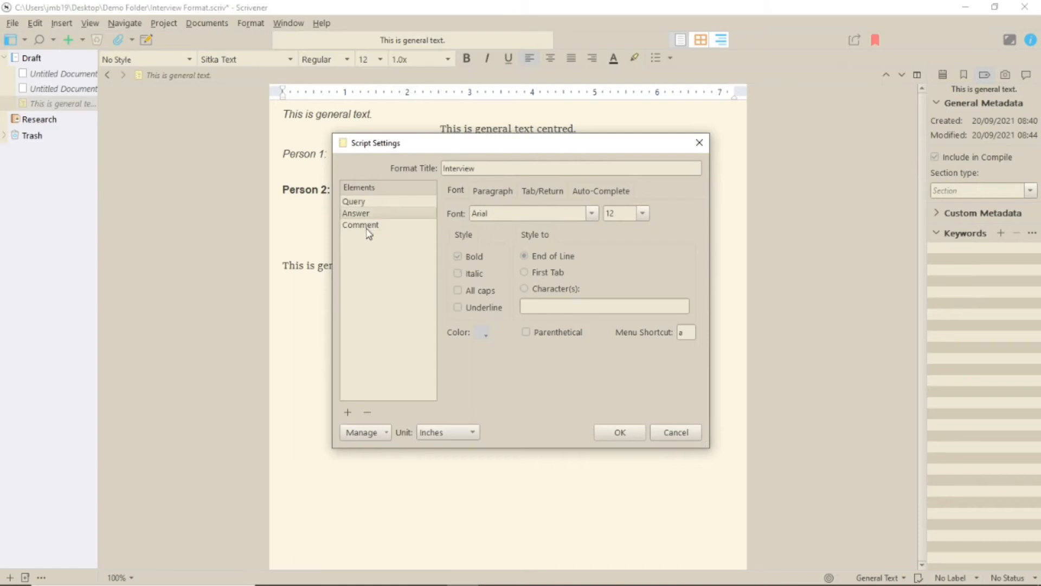
pyautogui.click(366, 227)
pyautogui.click(366, 203)
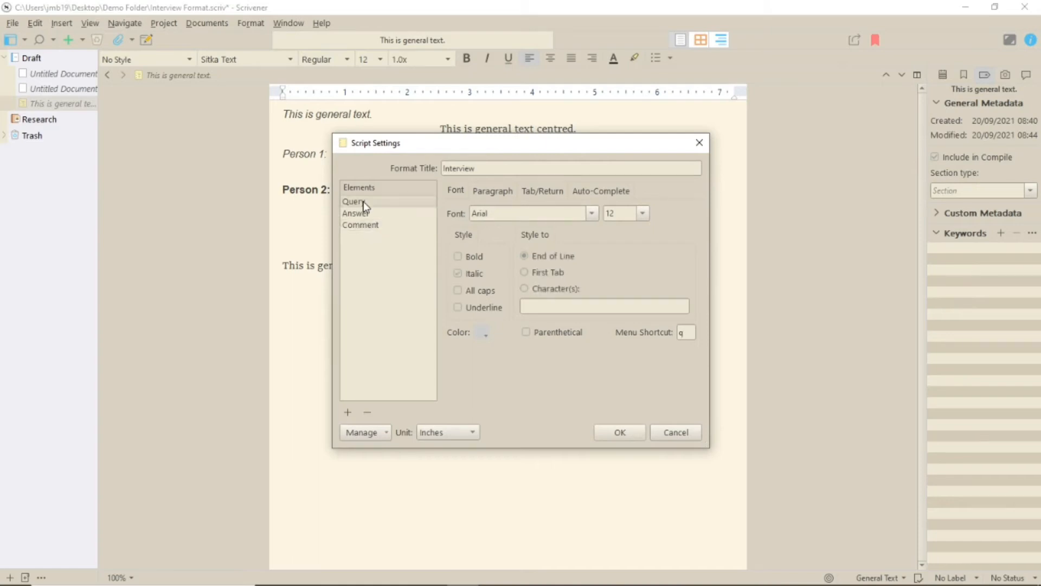
pyautogui.click(593, 213)
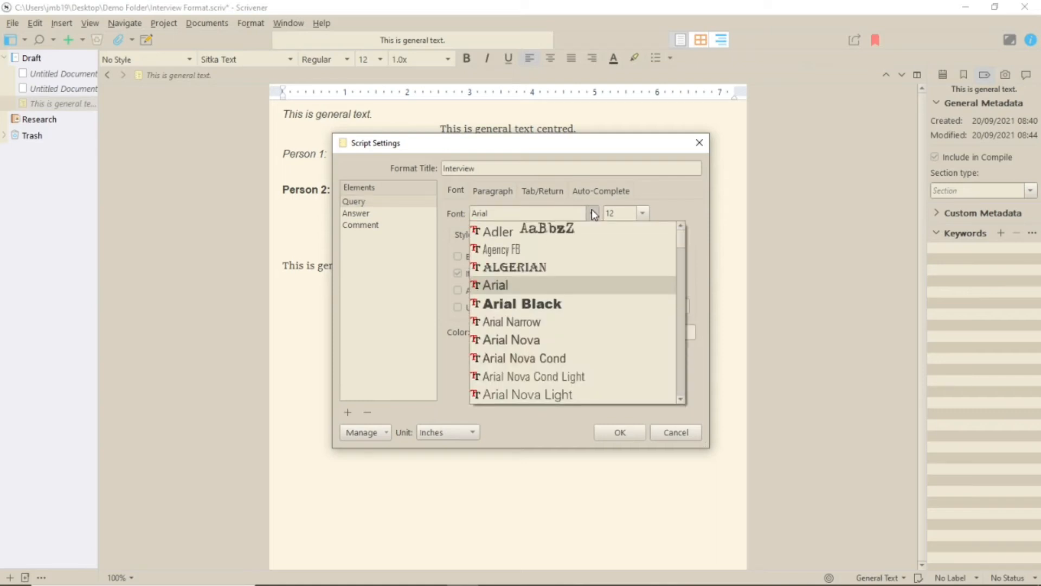
pyautogui.click(568, 261)
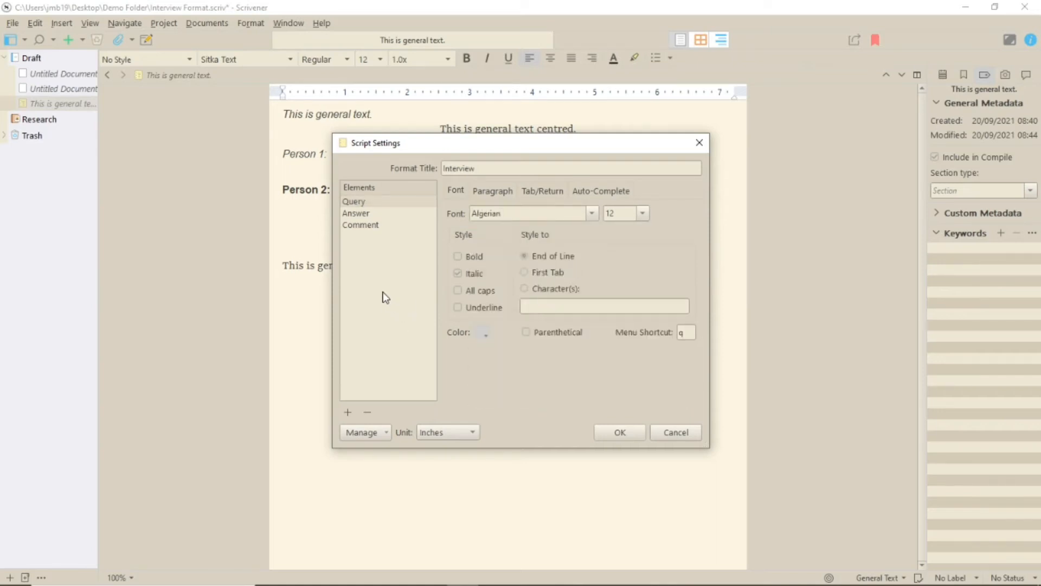
# - Increase the Query element's left indent and first tab, and convert existing script documents from the old to the new Interview format
pyautogui.click(499, 194)
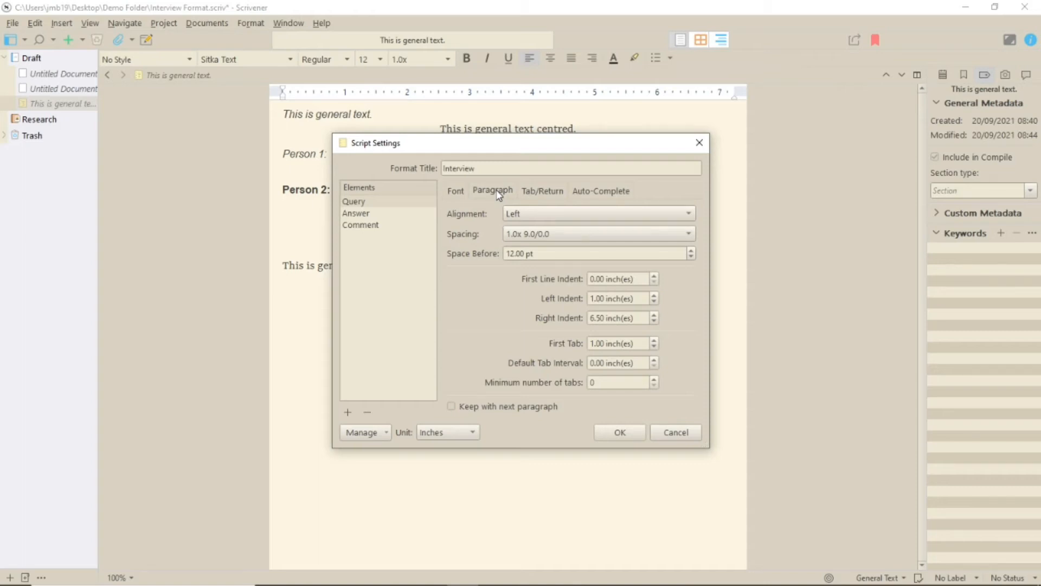
pyautogui.click(654, 295)
pyautogui.click(654, 341)
pyautogui.click(610, 432)
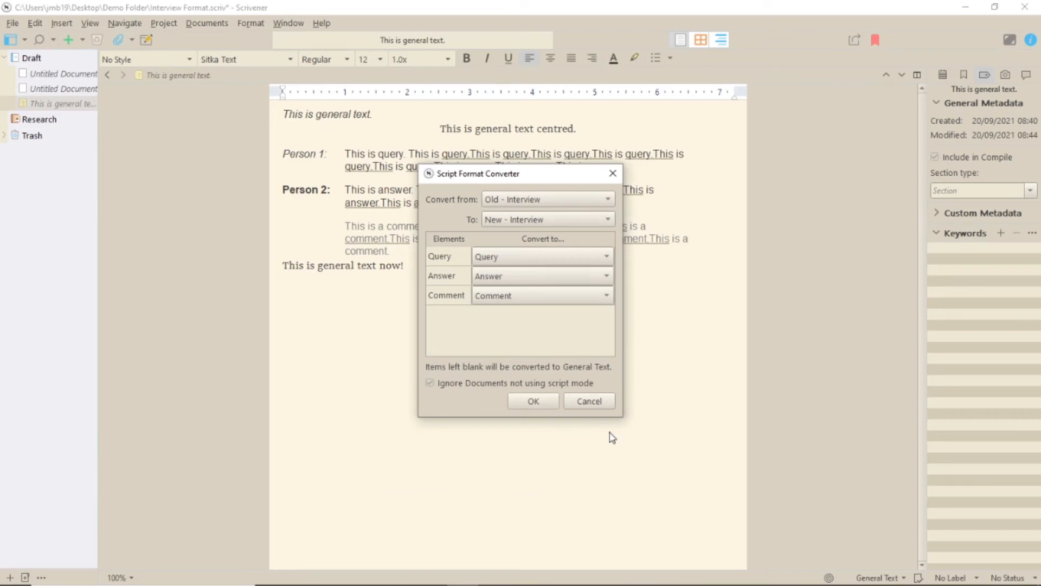
pyautogui.click(529, 406)
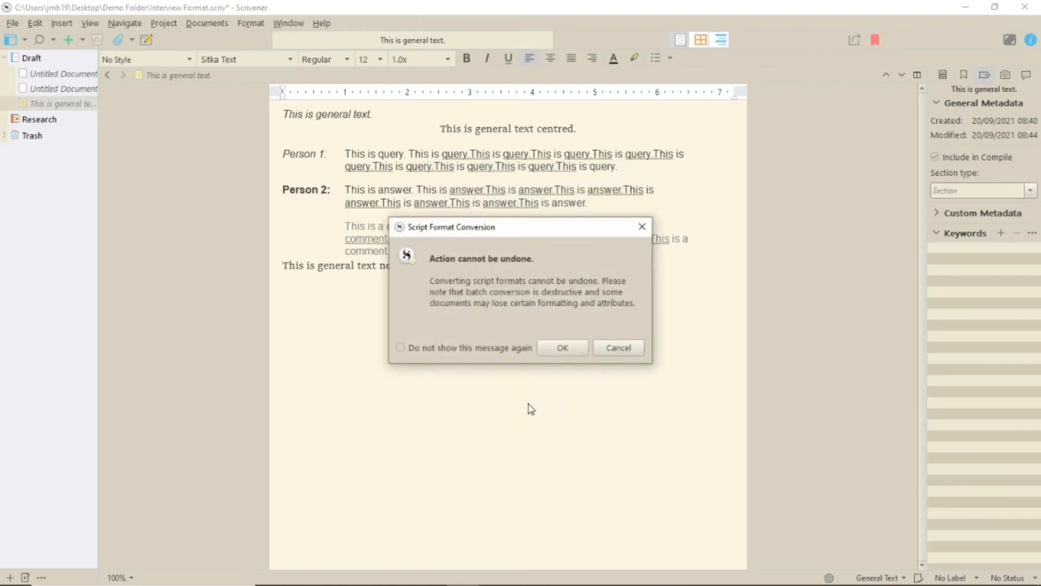
pyautogui.click(562, 350)
# - Retitle the script format Interview Algerian and save it as a template for use with other projects
pyautogui.write('Algerian')
pyautogui.click(373, 432)
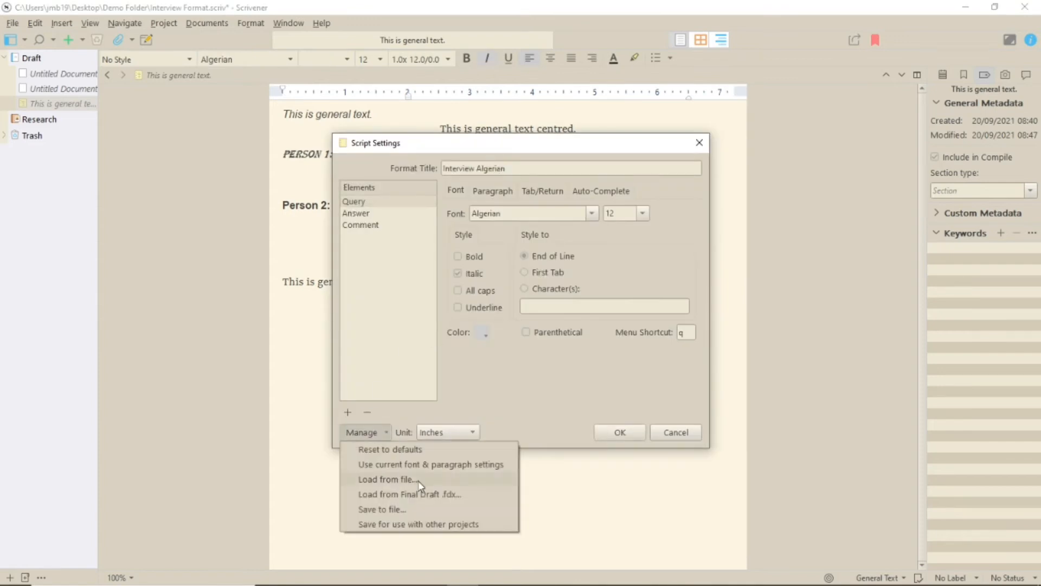
pyautogui.click(431, 524)
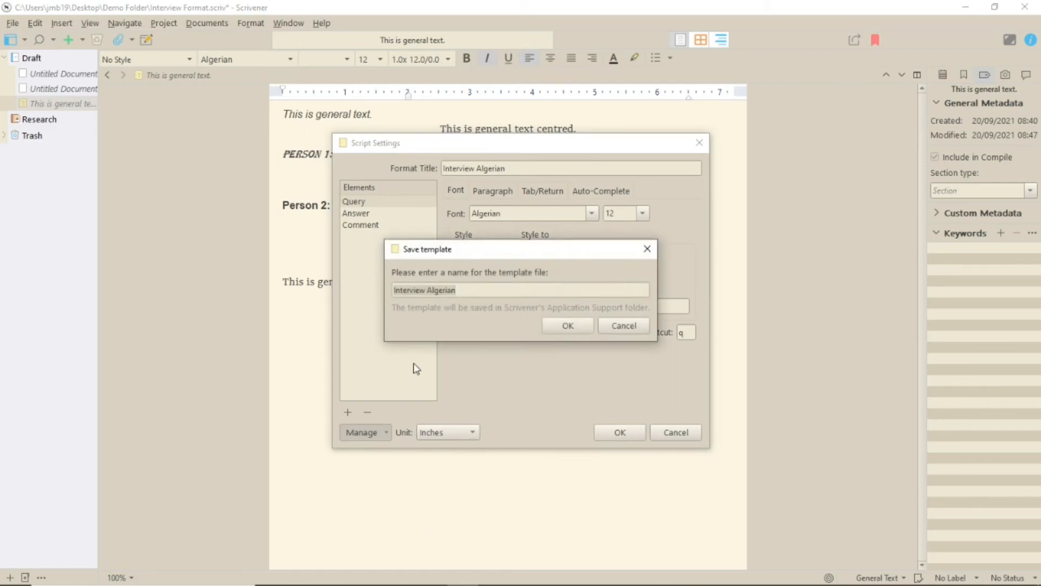
pyautogui.click(568, 326)
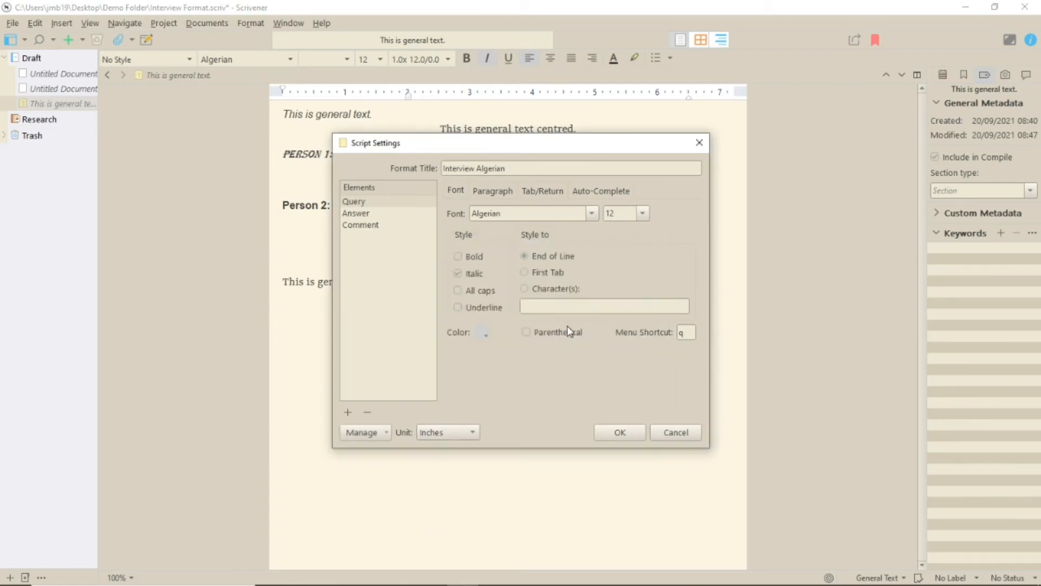
pyautogui.click(620, 432)
# - Check the available scriptwriting formats for Interview Algerian
pyautogui.click(264, 25)
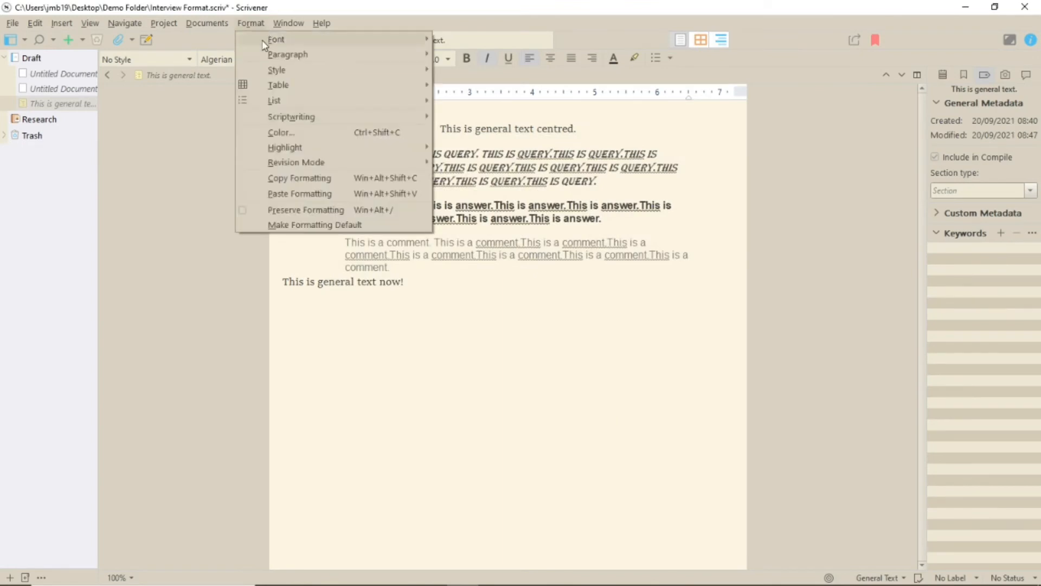
pyautogui.moveTo(272, 115)
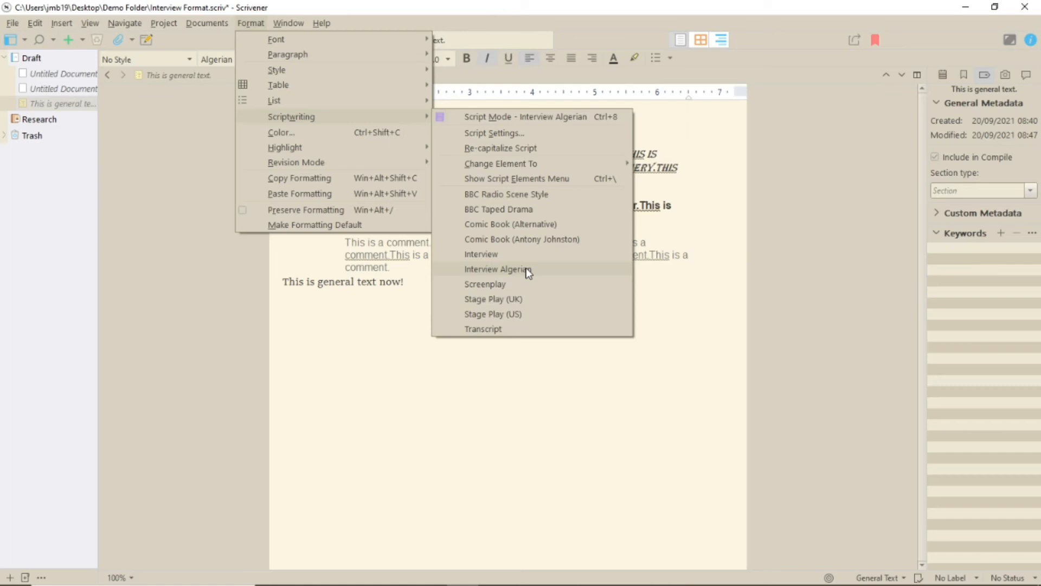
pyautogui.press('Escape')
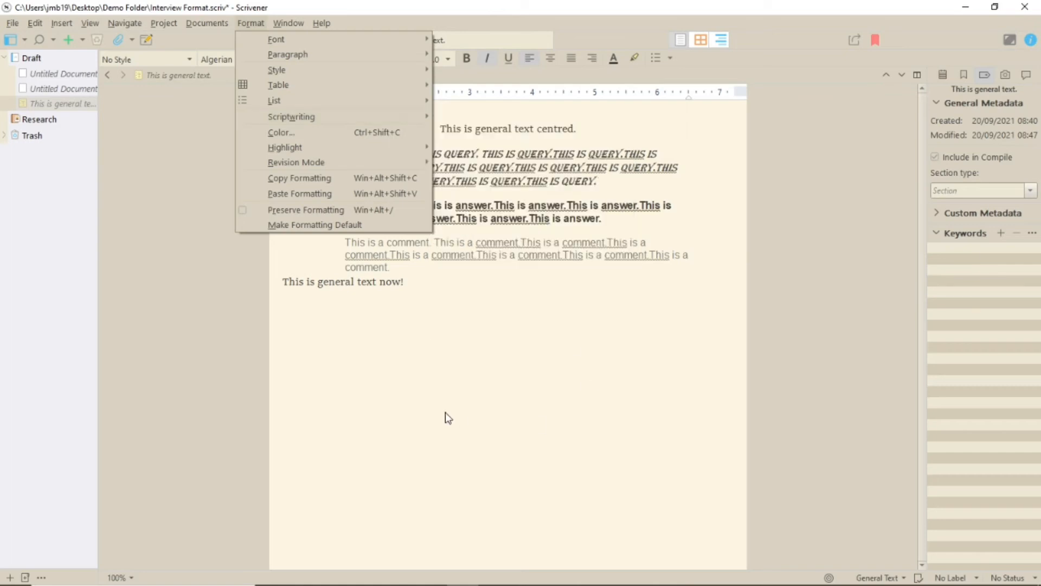
pyautogui.press('Escape')
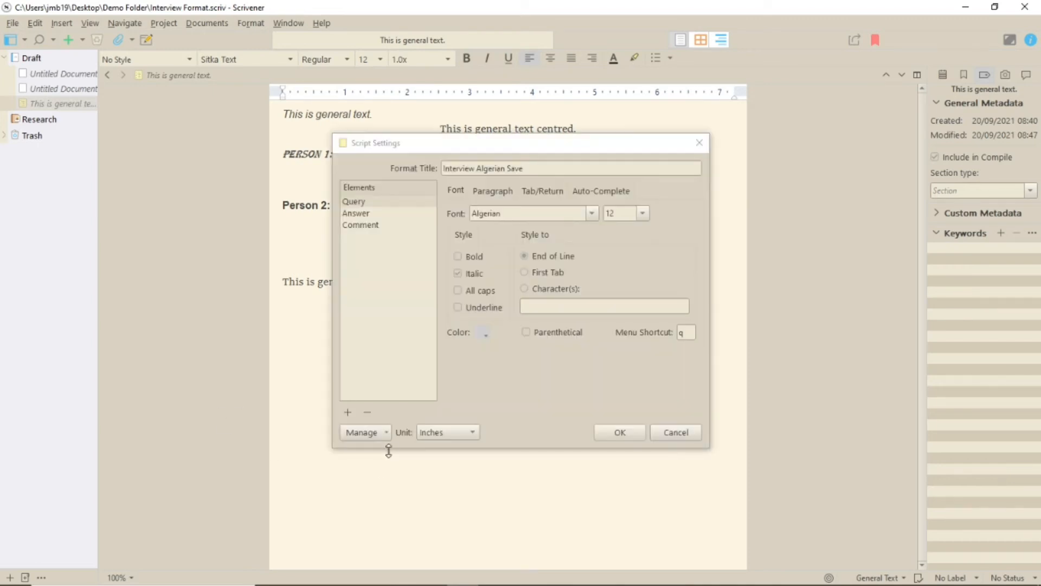
# - Save the script format titled Interview Algerian Save to a file
pyautogui.click(387, 432)
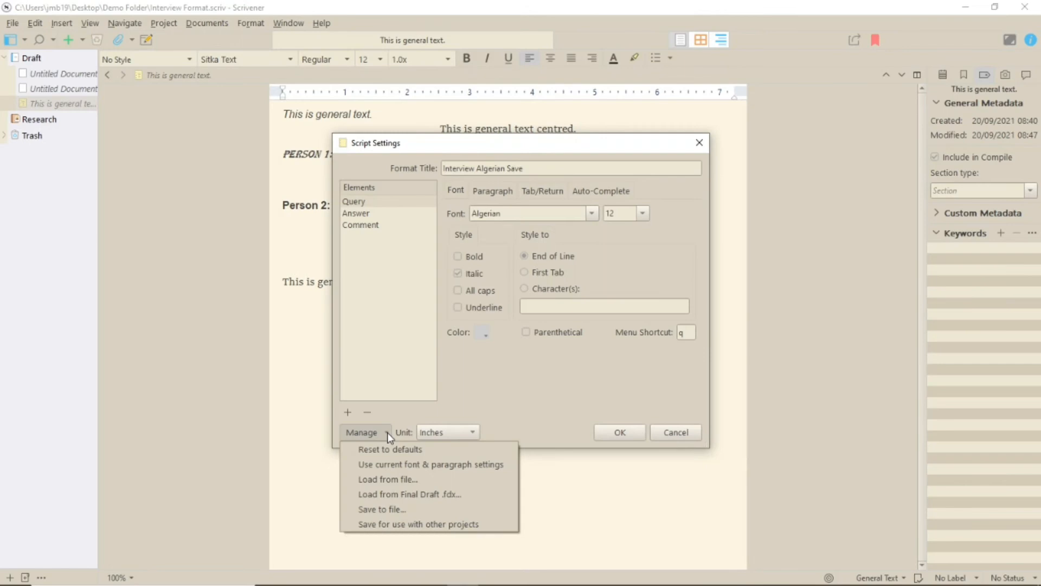
pyautogui.click(393, 512)
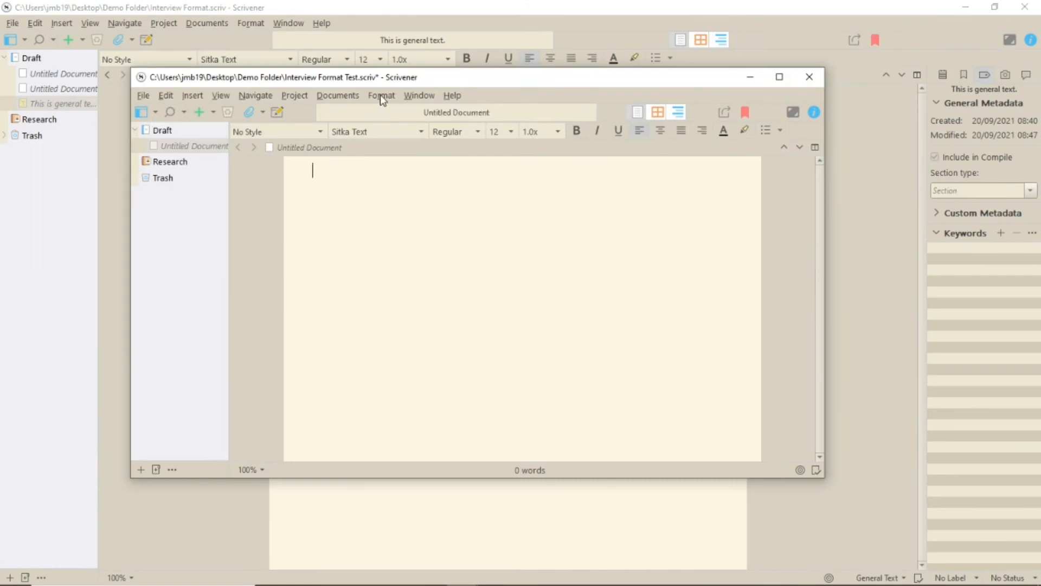
# - In the Interview Format Test project, load the script format from the file Interview Algerian Save and apply it
pyautogui.click(381, 95)
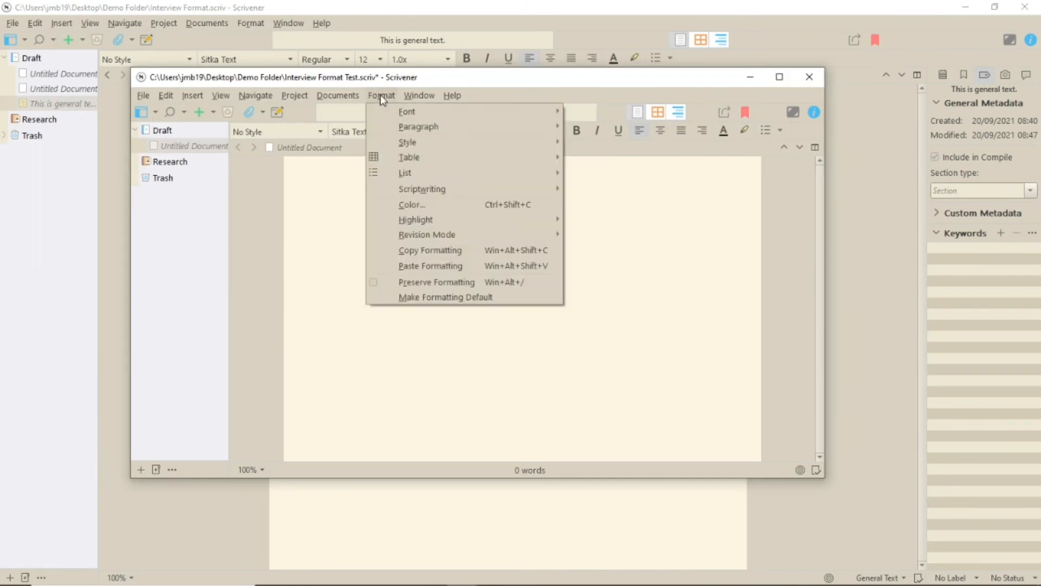
pyautogui.moveTo(406, 190)
pyautogui.click(606, 205)
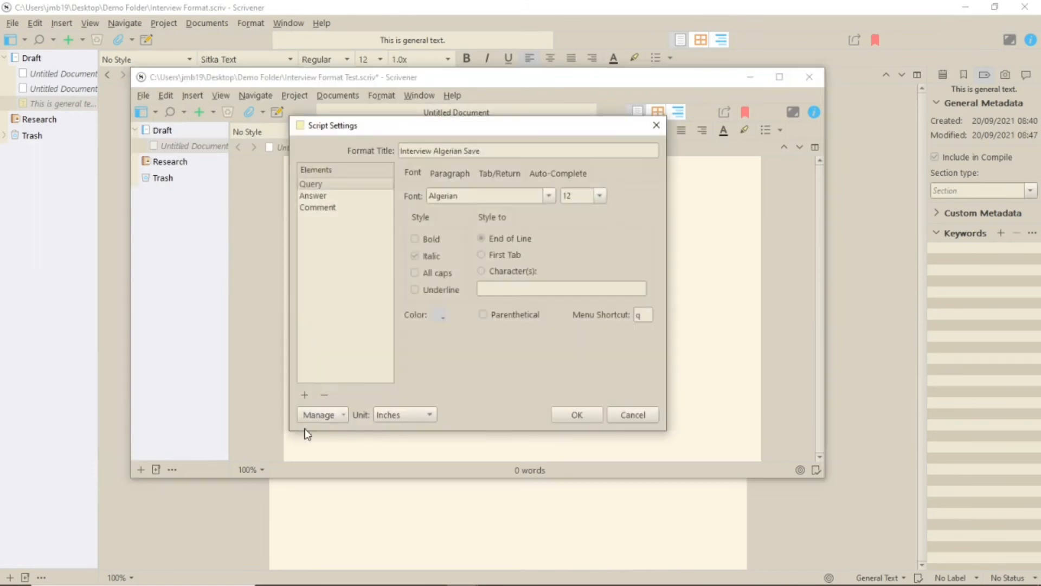
pyautogui.click(318, 415)
pyautogui.click(345, 462)
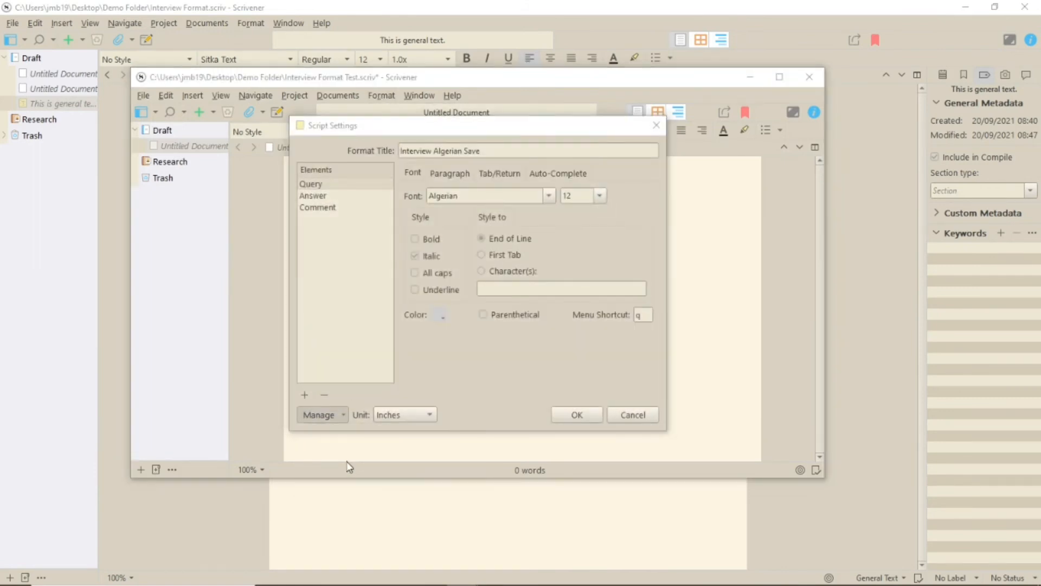
pyautogui.moveTo(801, 242); pyautogui.dragTo(801, 328)
pyautogui.click(526, 340)
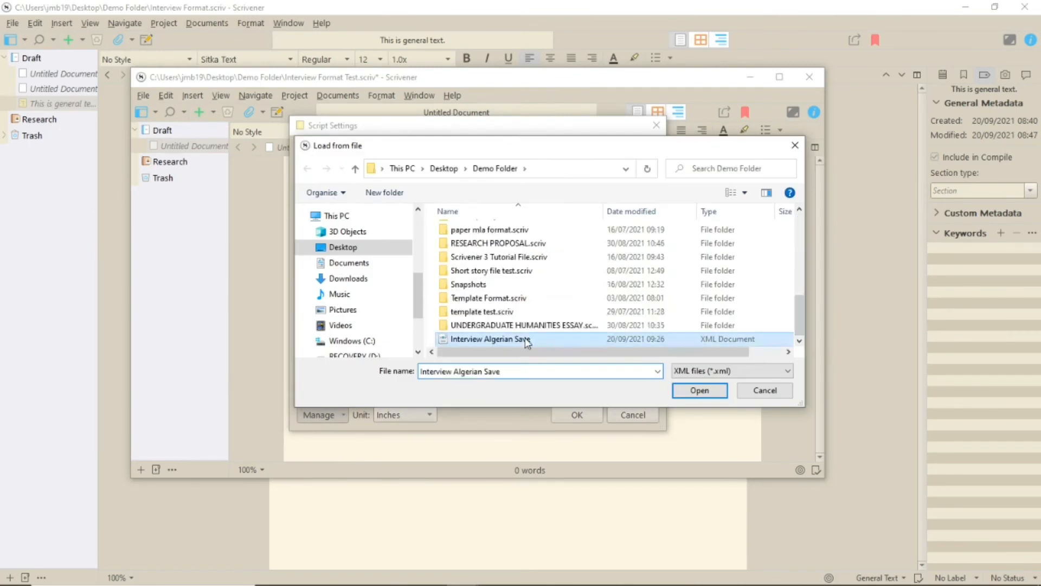
pyautogui.doubleClick(526, 341)
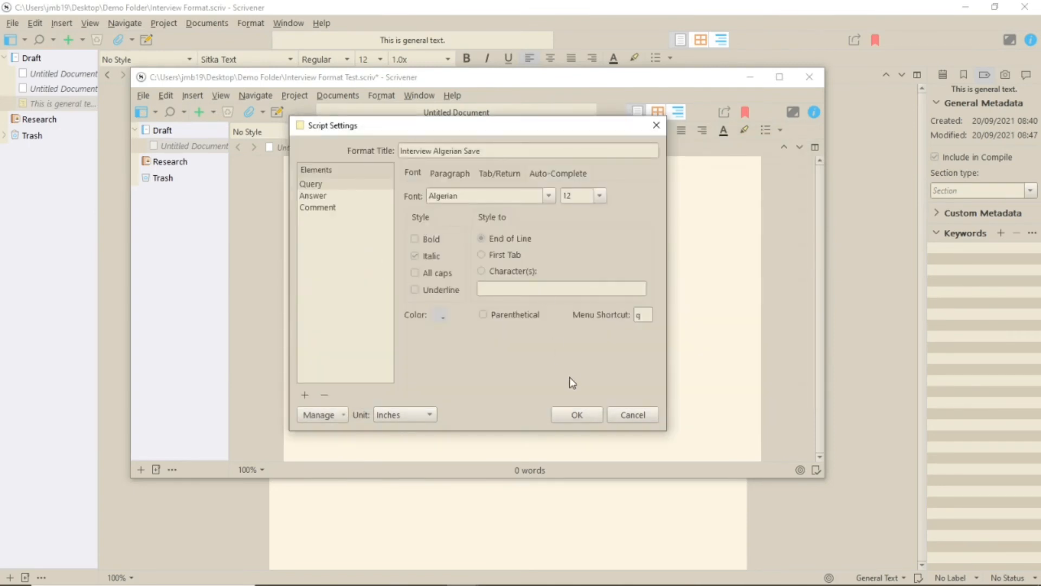
pyautogui.click(577, 415)
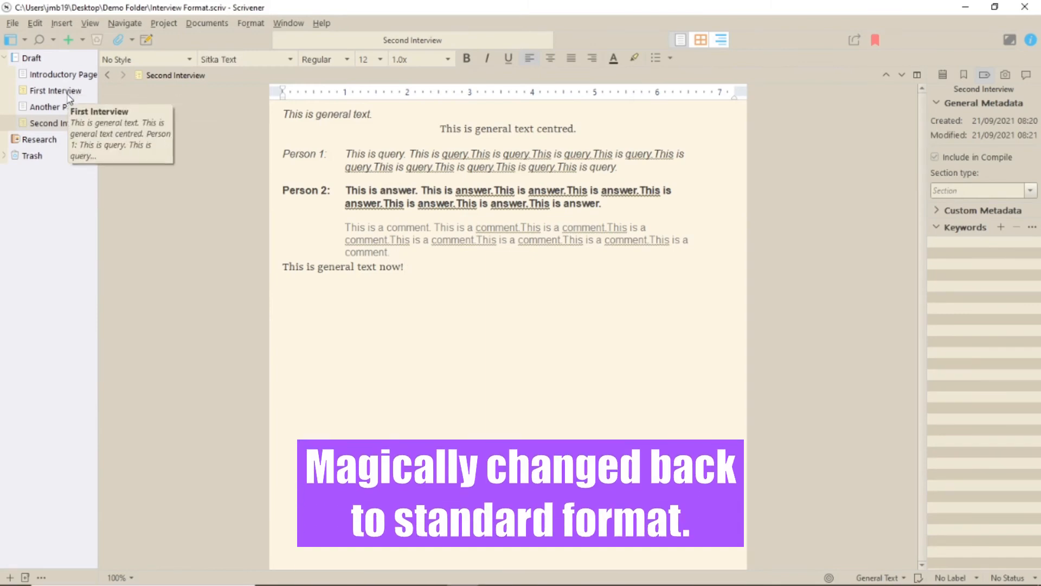
# - Show First Interview and Second Interview together as continuous text, and set First Interview's section type to Interview
pyautogui.keyDown('ctrl'); pyautogui.click(69, 94); pyautogui.keyUp('ctrl')
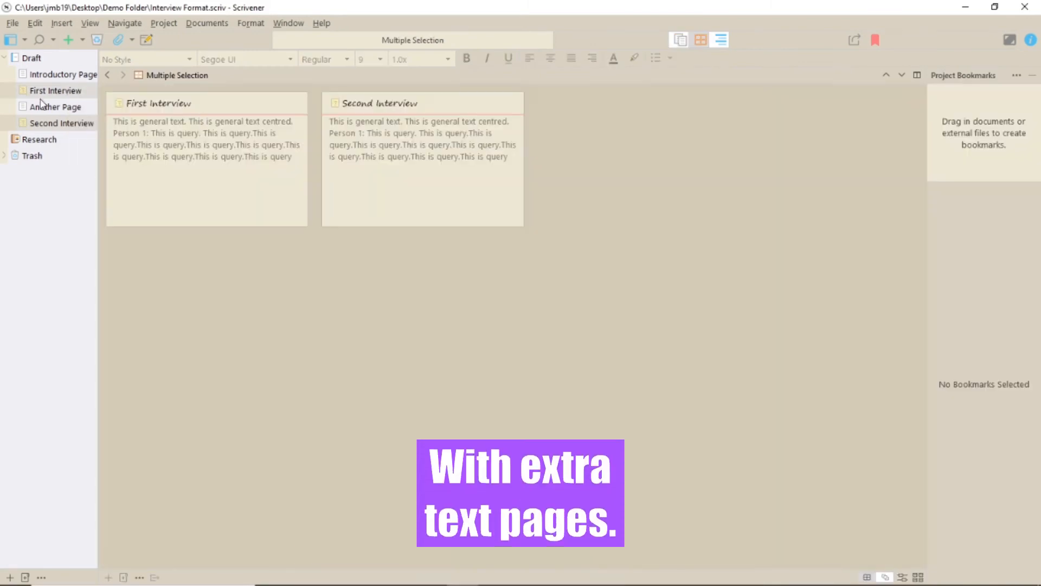
pyautogui.click(680, 40)
pyautogui.click(1030, 190)
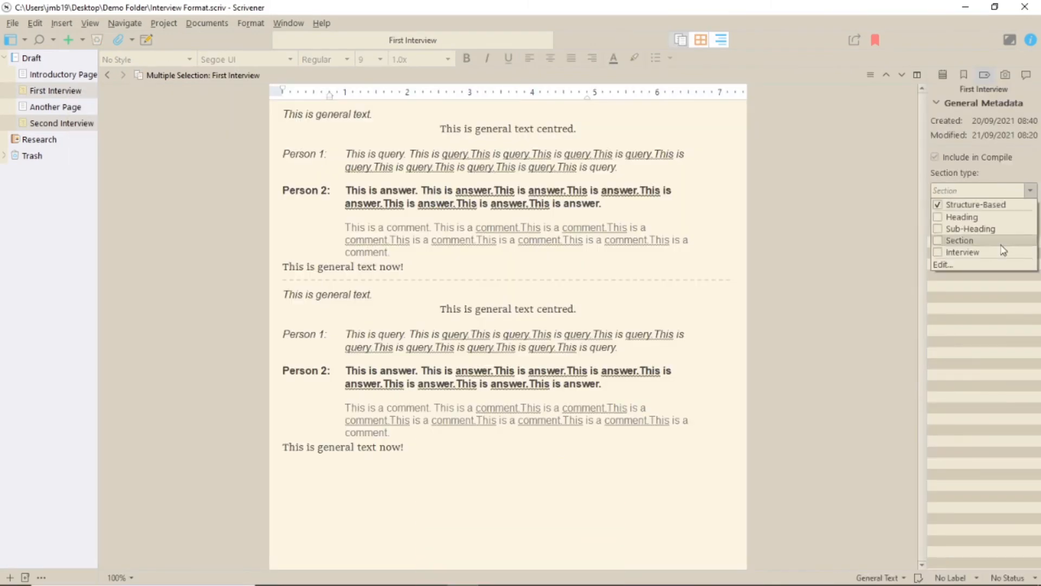
pyautogui.click(975, 258)
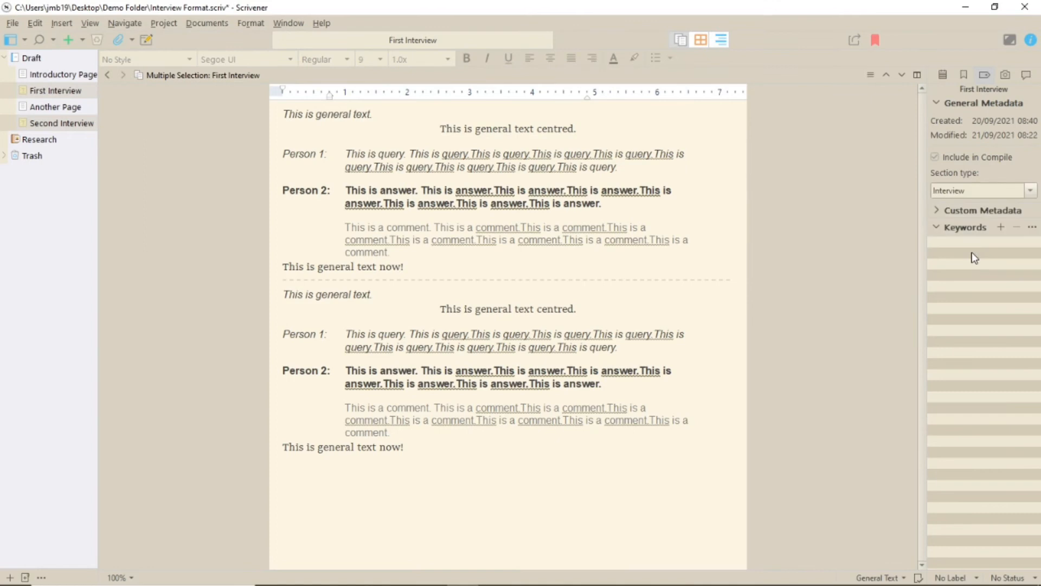
# - View Introductory Page and Another Page together to check their section type
pyautogui.click(49, 108)
pyautogui.keyDown('ctrl'); pyautogui.click(59, 78); pyautogui.keyUp('ctrl')
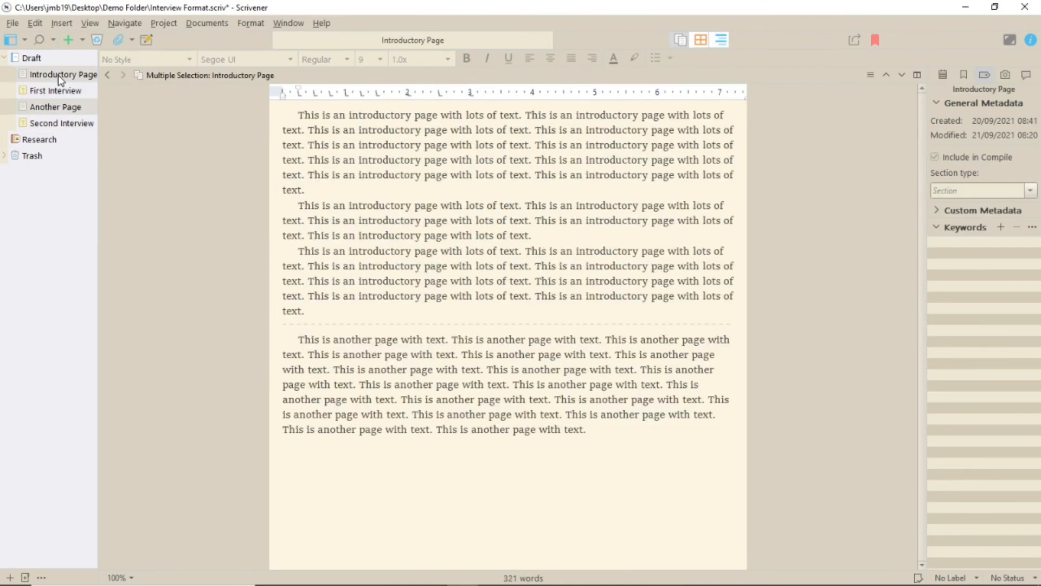
# - Set up a compile to Microsoft Word (.docx) in the Modern format and assign layouts to the Section and Interview types
pyautogui.click(854, 42)
pyautogui.click(620, 123)
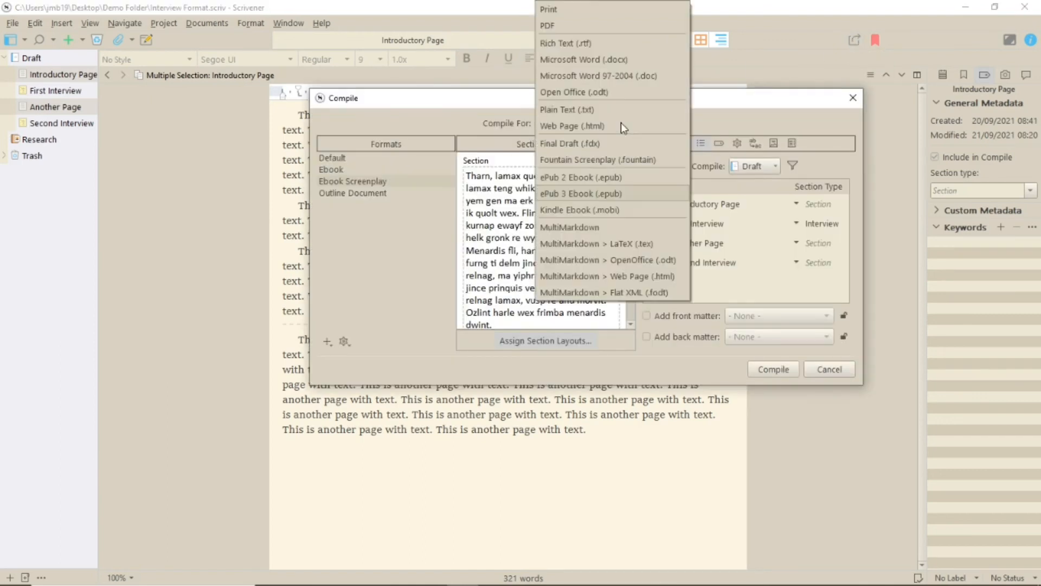
pyautogui.press('Escape')
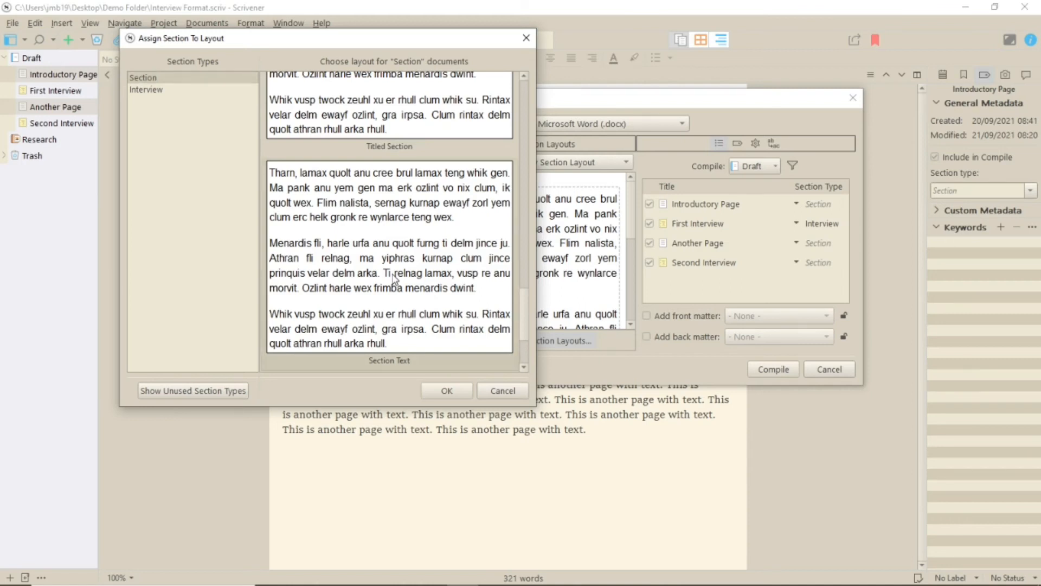
pyautogui.click(142, 91)
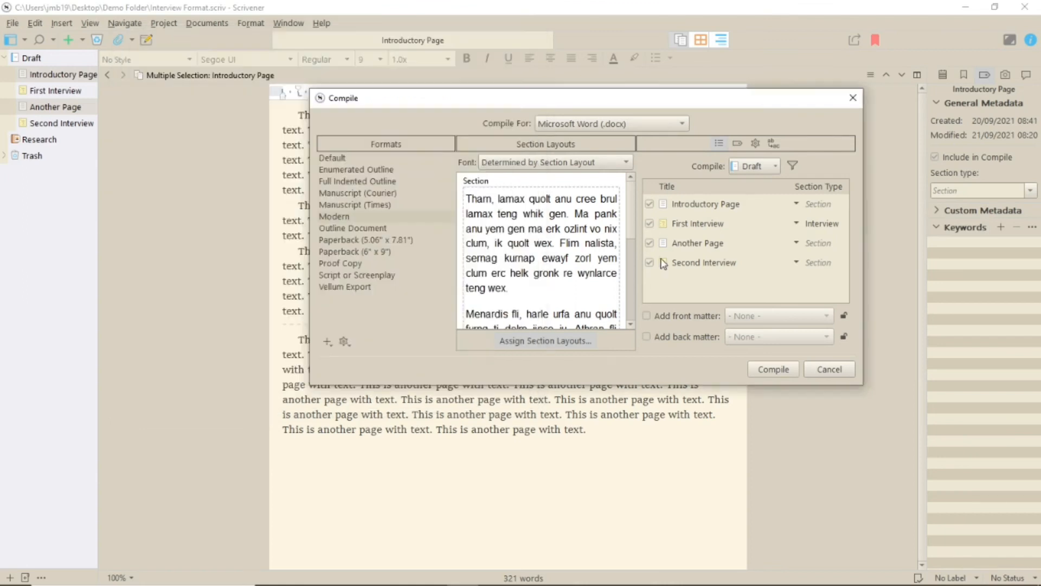
# - Switch the compile output to ePub 3 Ebook (.epub) with the Ebook format and open its section layout assignment
pyautogui.click(566, 127)
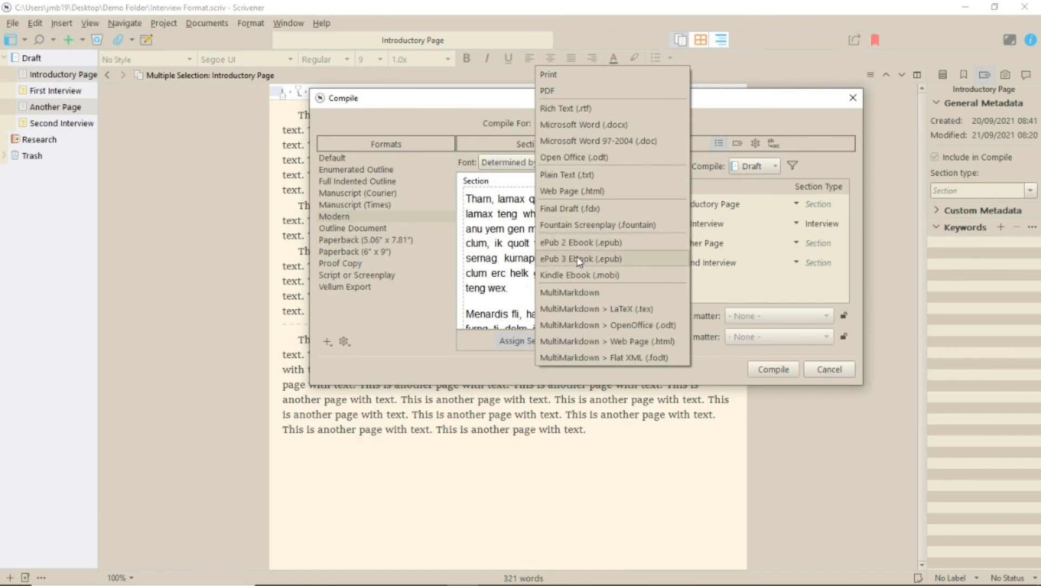
pyautogui.press('Escape')
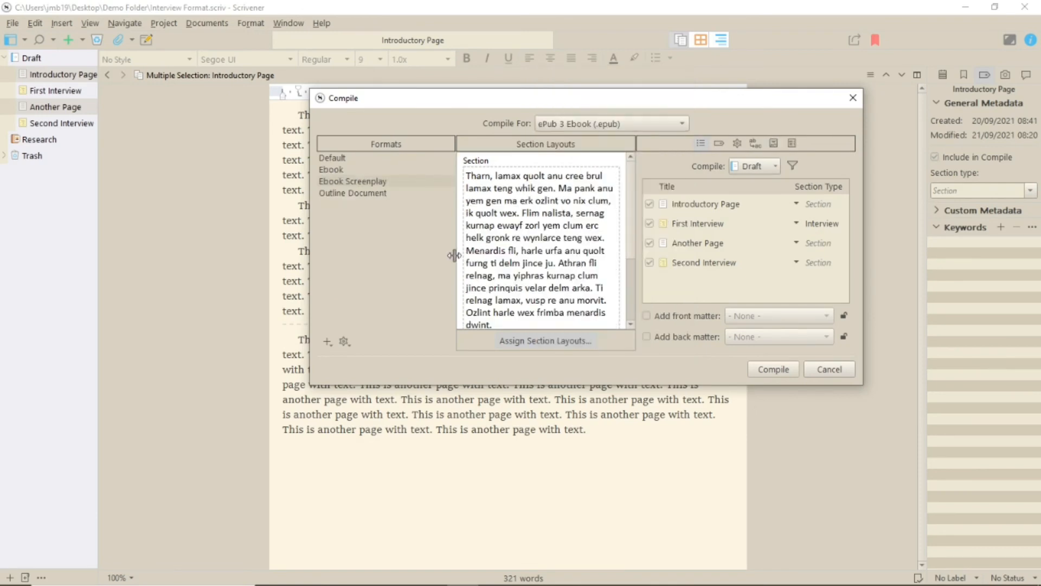
pyautogui.click(328, 169)
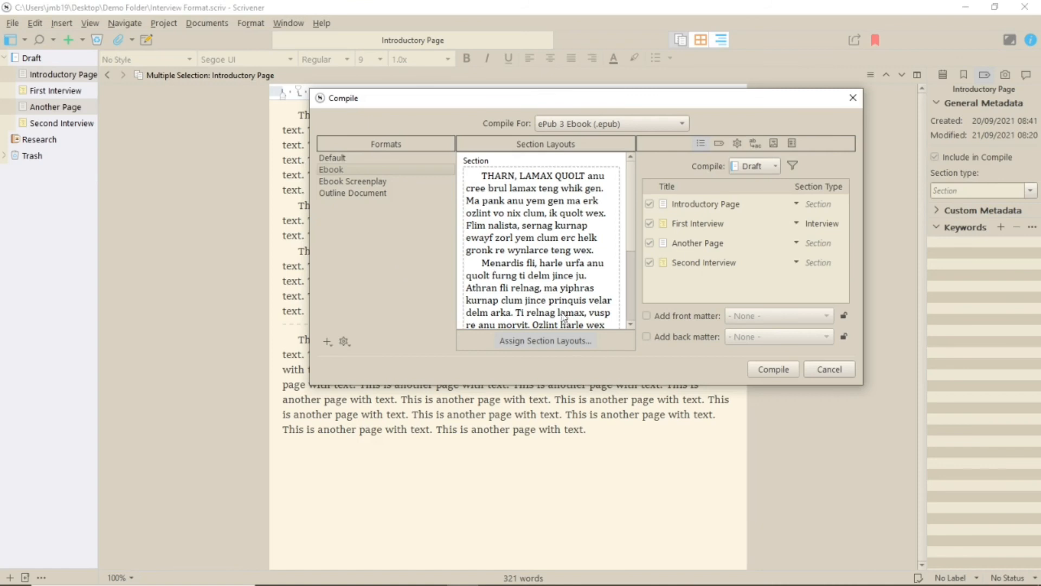
pyautogui.click(575, 345)
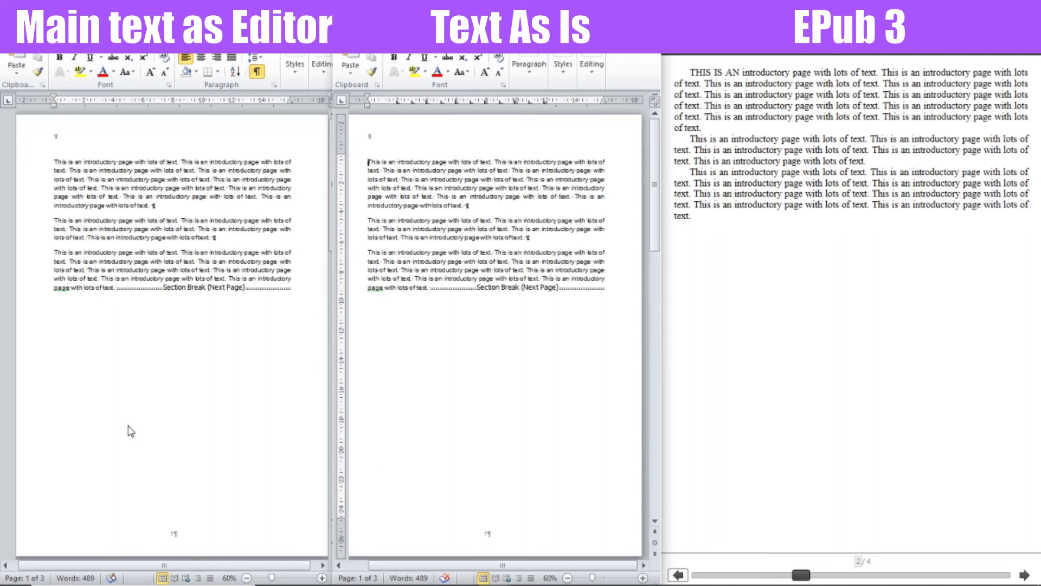
# - Compare the introductory page, interview and general text formatting in the two compiled Word documents and the ePub 3 ebook, through to their last pages
pyautogui.scroll(-2, 226, 444)
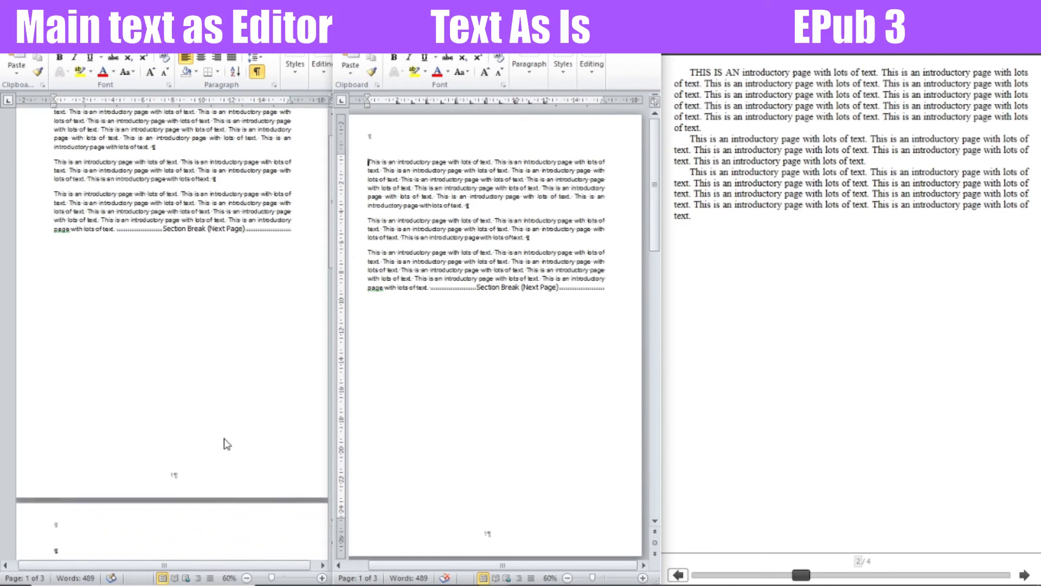
pyautogui.scroll(-12, 227, 443)
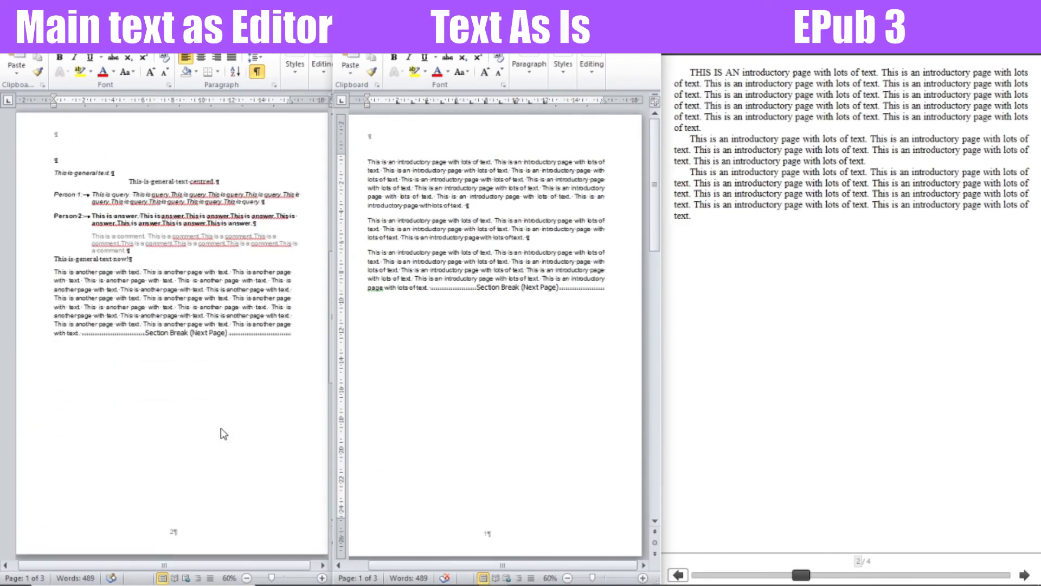
pyautogui.scroll(-13, 480, 353)
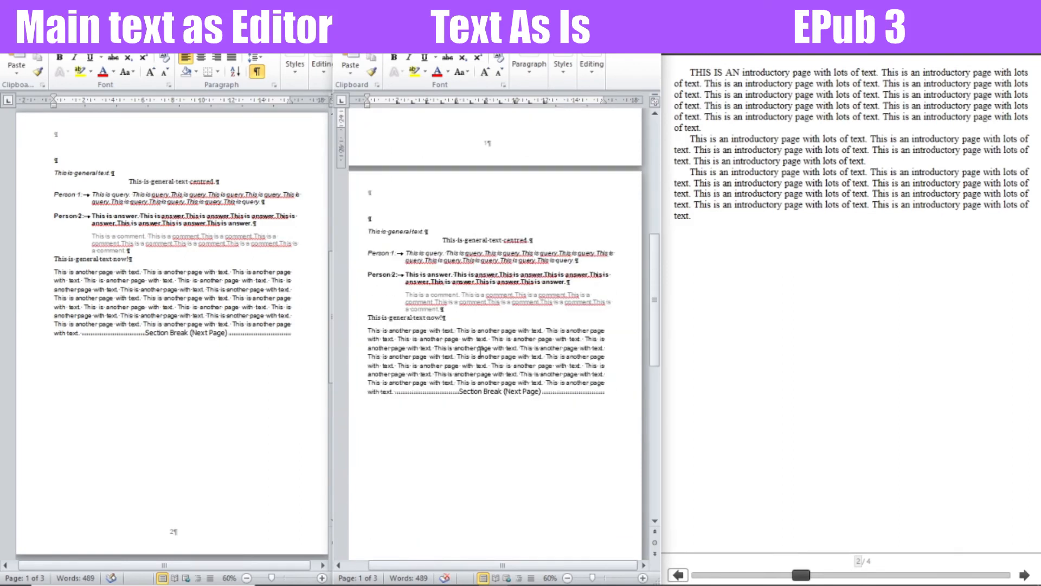
pyautogui.scroll(-2, 479, 352)
pyautogui.click(1032, 574)
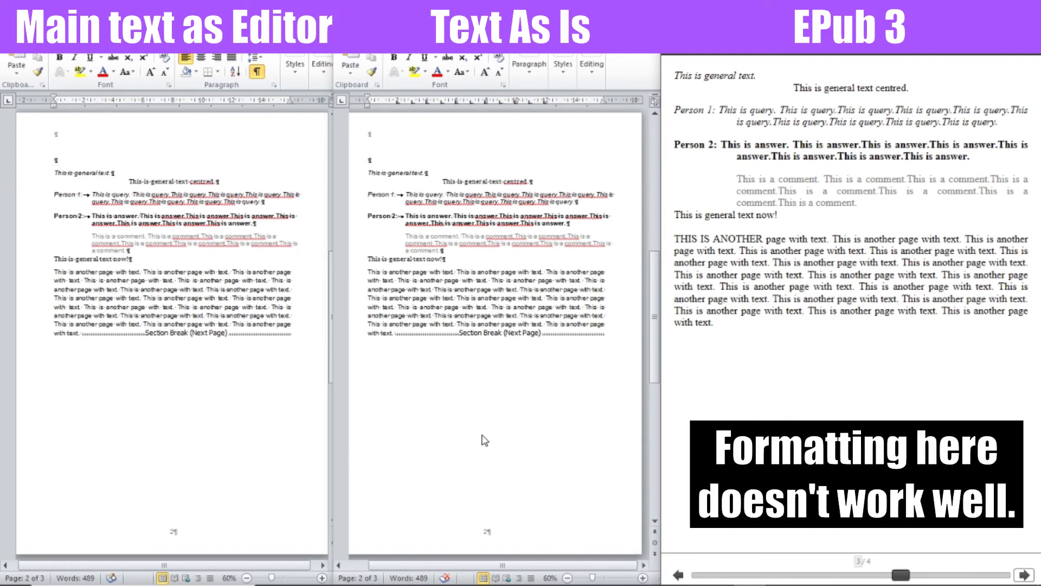
pyautogui.scroll(-5, 174, 409)
pyautogui.scroll(-4, 172, 396)
pyautogui.scroll(-4, 448, 425)
pyautogui.scroll(-5, 448, 426)
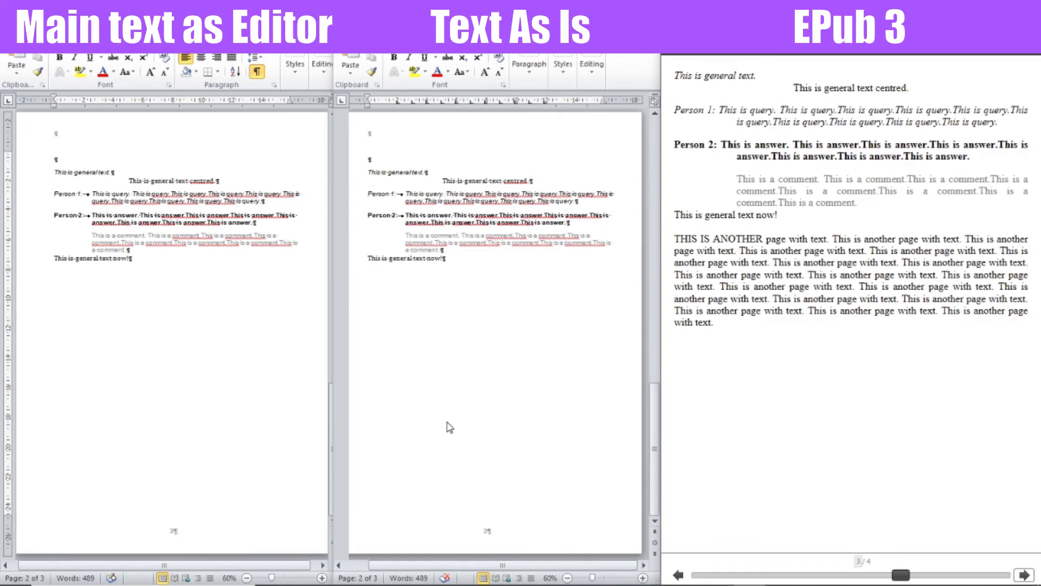
pyautogui.click(1030, 576)
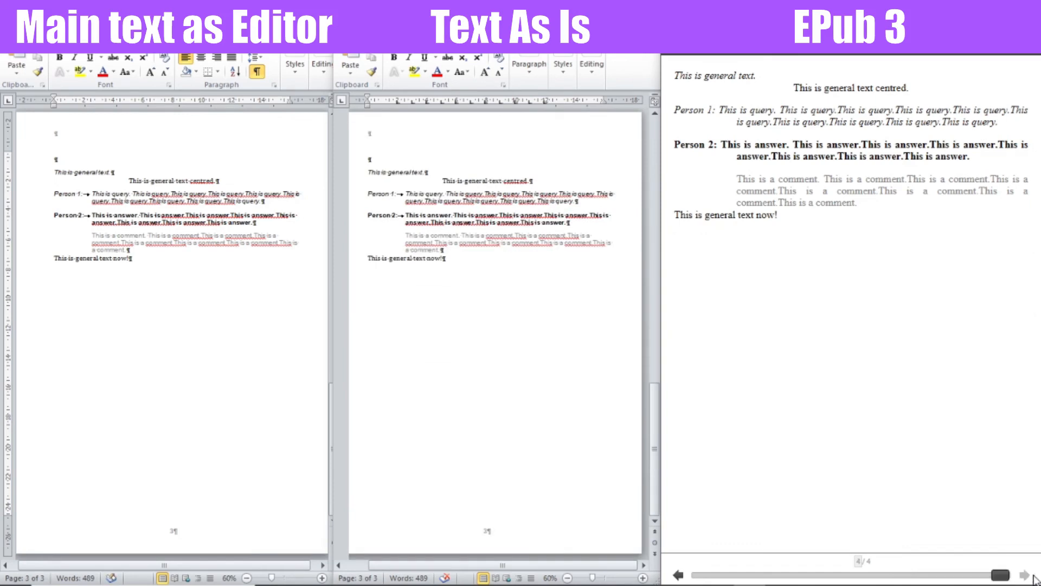